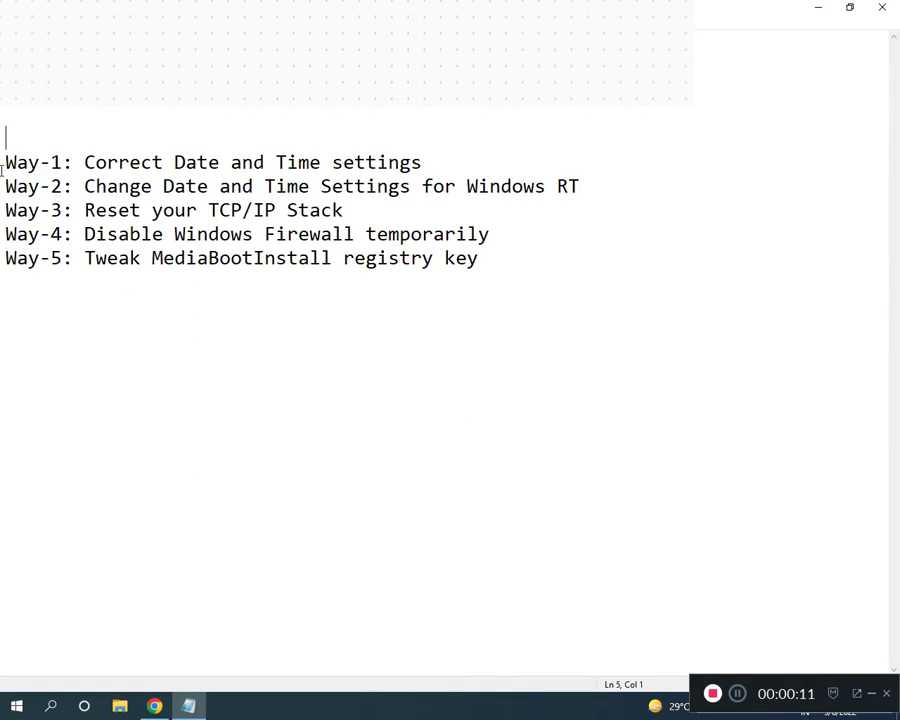
Open Control Panel's Clock and Region Date and Time settings, then return to the Notepad fix list
drag(4, 161, 480, 264)
click(174, 233)
click(6, 705)
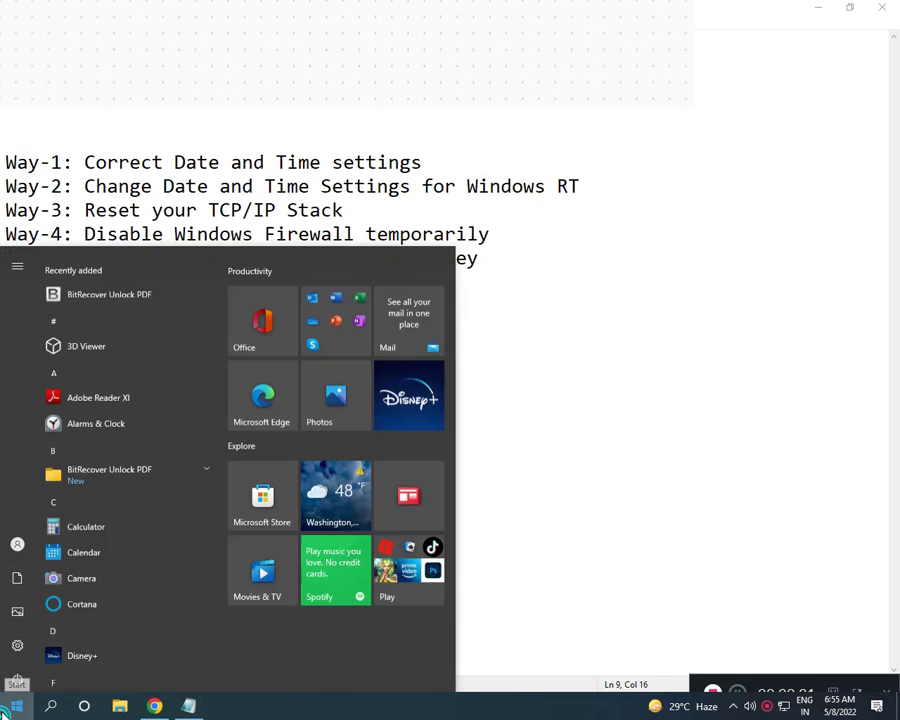
text(CONT)
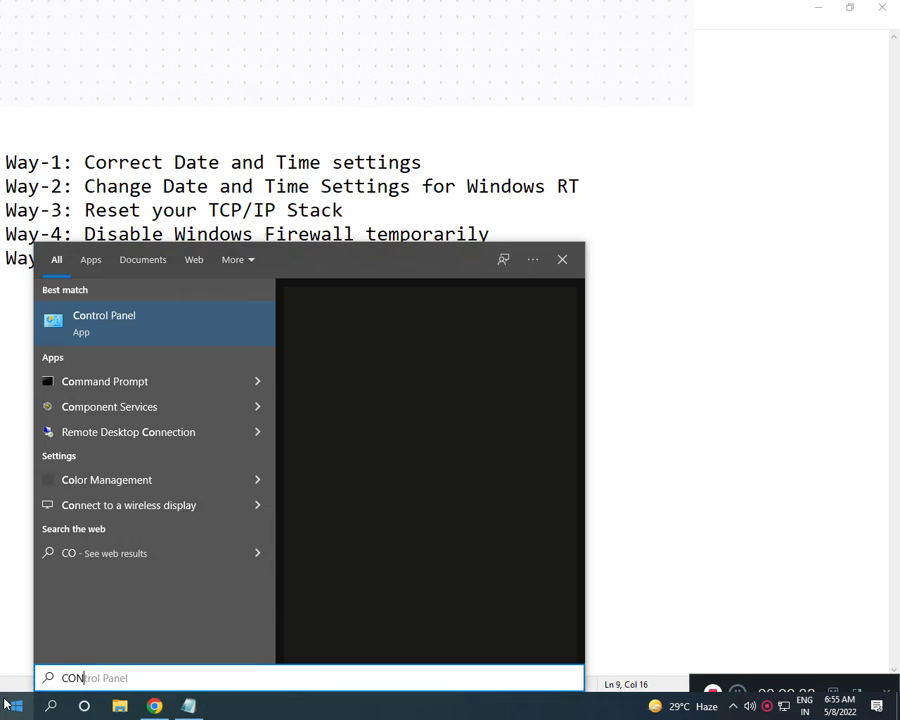
click(99, 349)
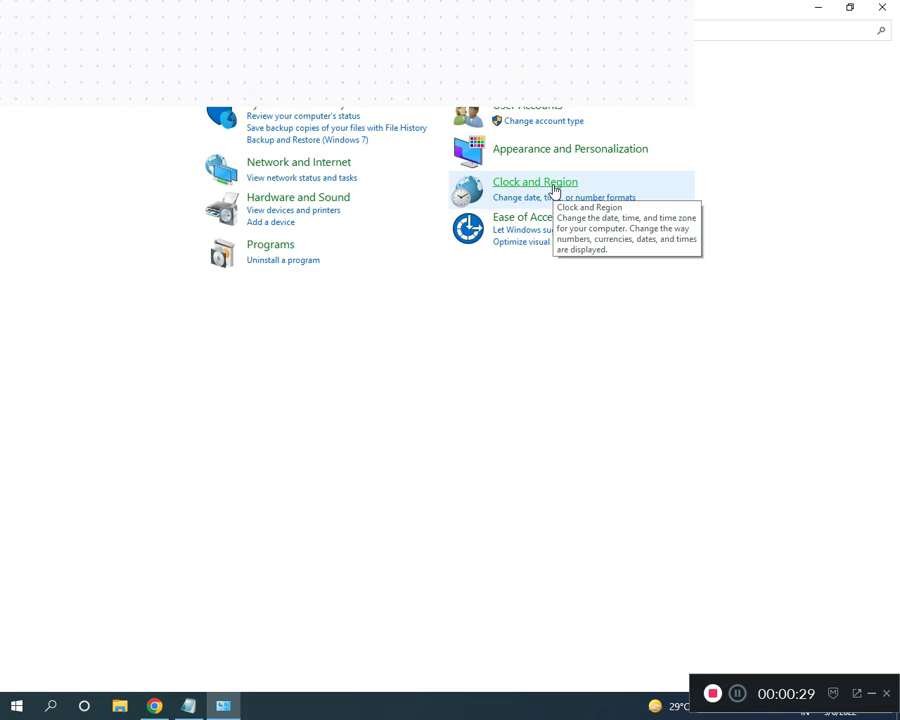
click(554, 186)
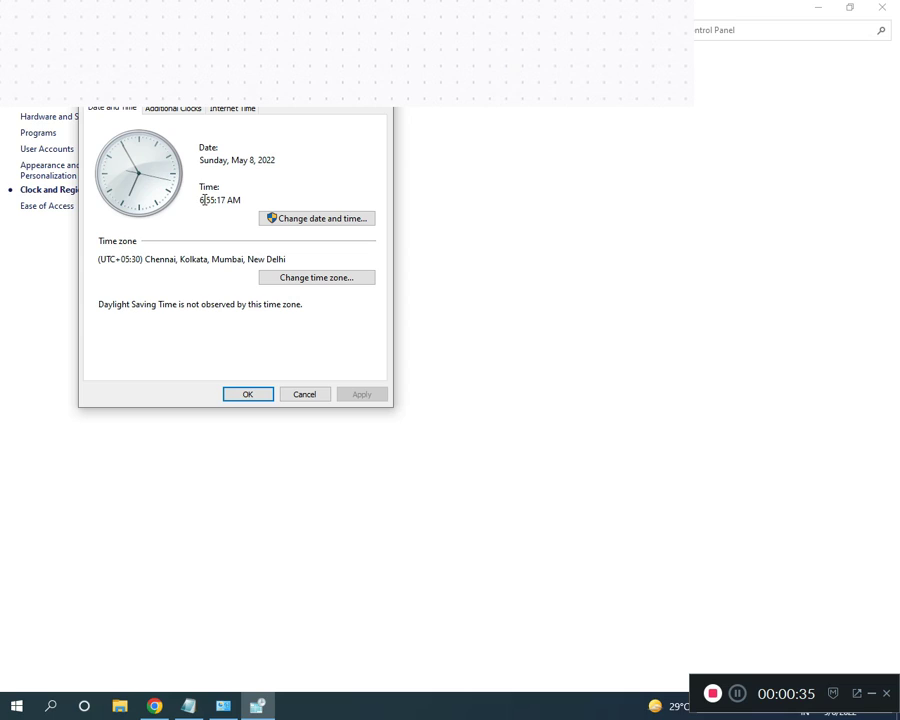
click(188, 706)
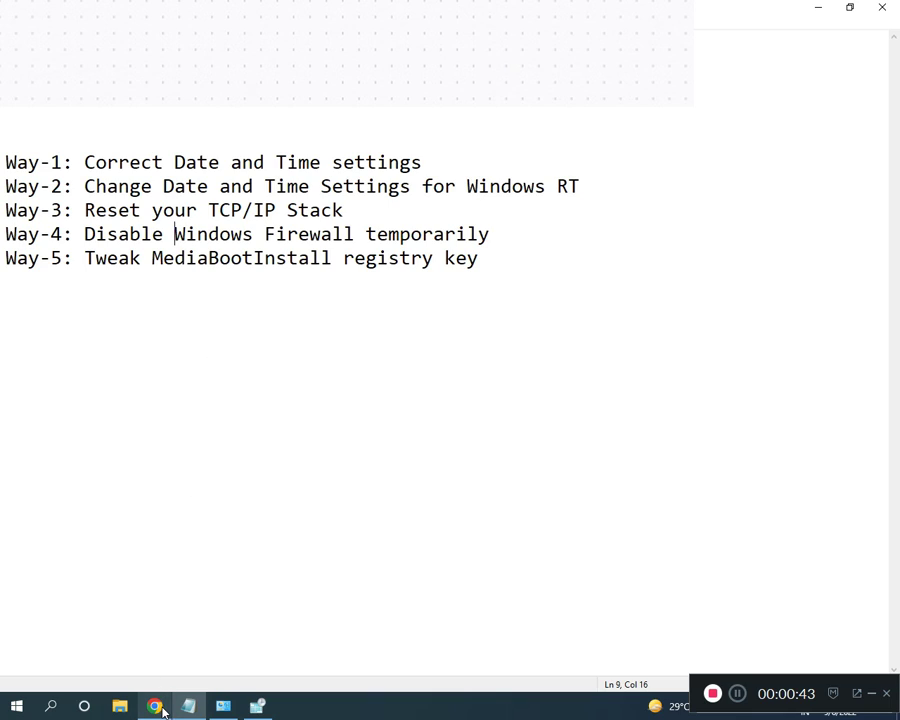
Keep the time zone at (UTC+05:30) Chennai, Kolkata, Mumbai, New Delhi and close Date and Time
click(257, 706)
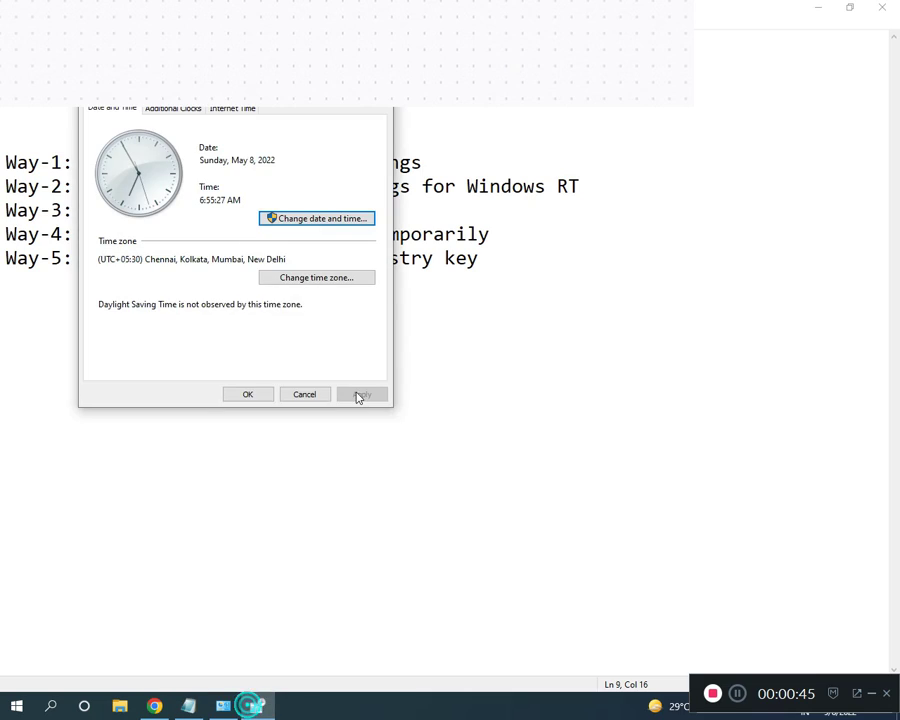
click(311, 280)
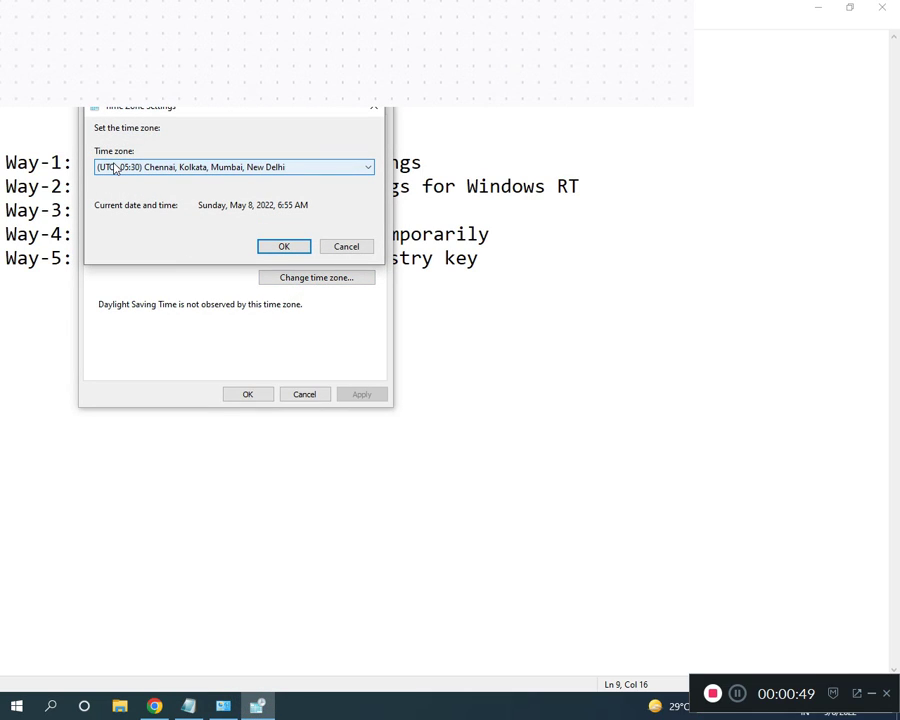
click(314, 170)
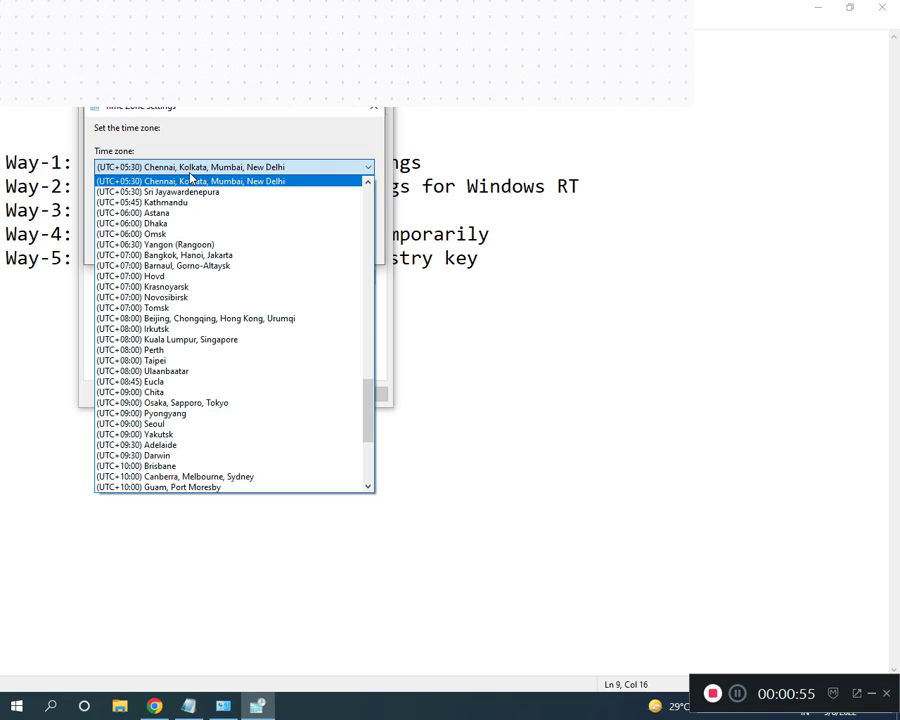
click(289, 168)
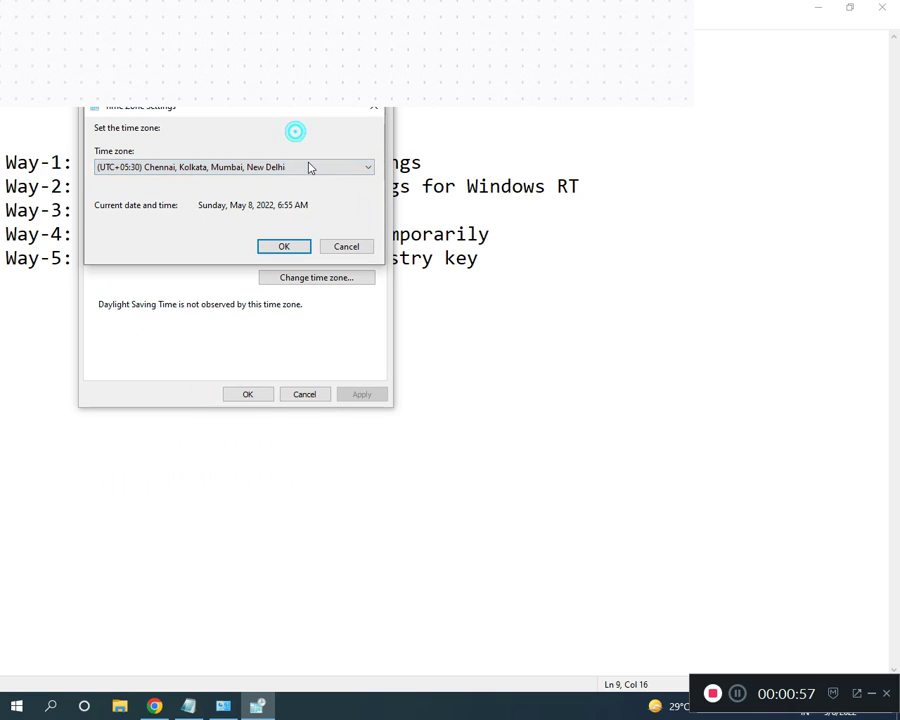
click(280, 250)
click(256, 396)
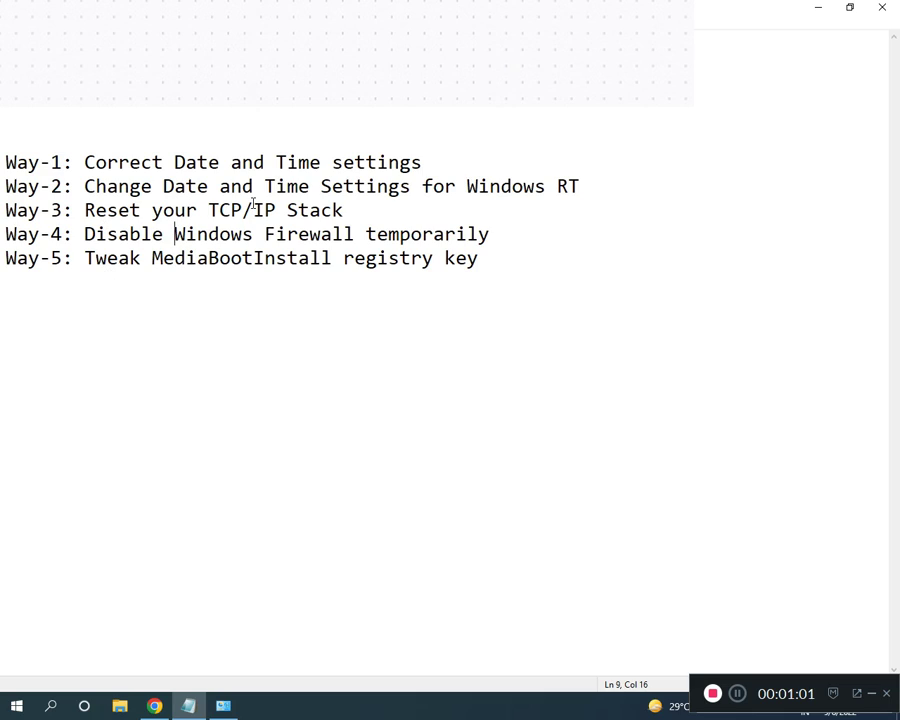
Open Network and Sharing Center's adapter settings from Network and Internet
click(229, 707)
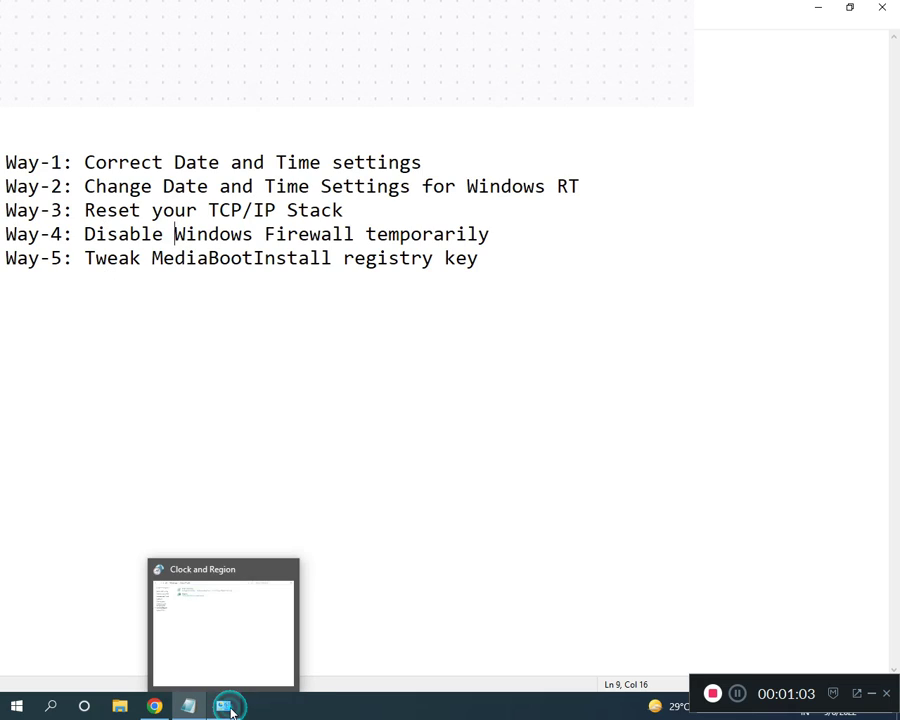
click(123, 29)
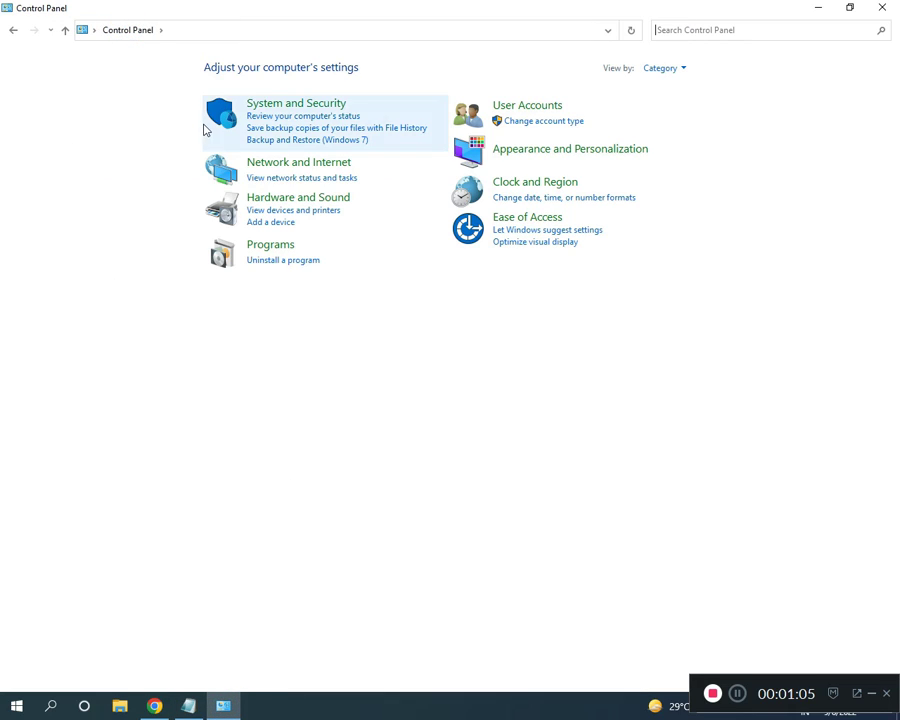
click(287, 167)
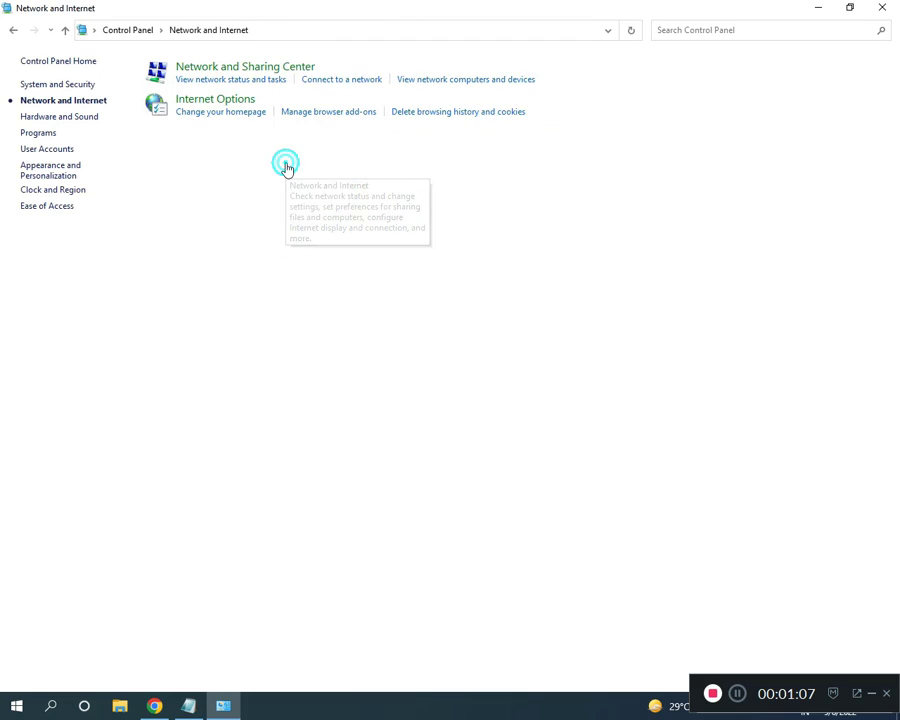
click(230, 70)
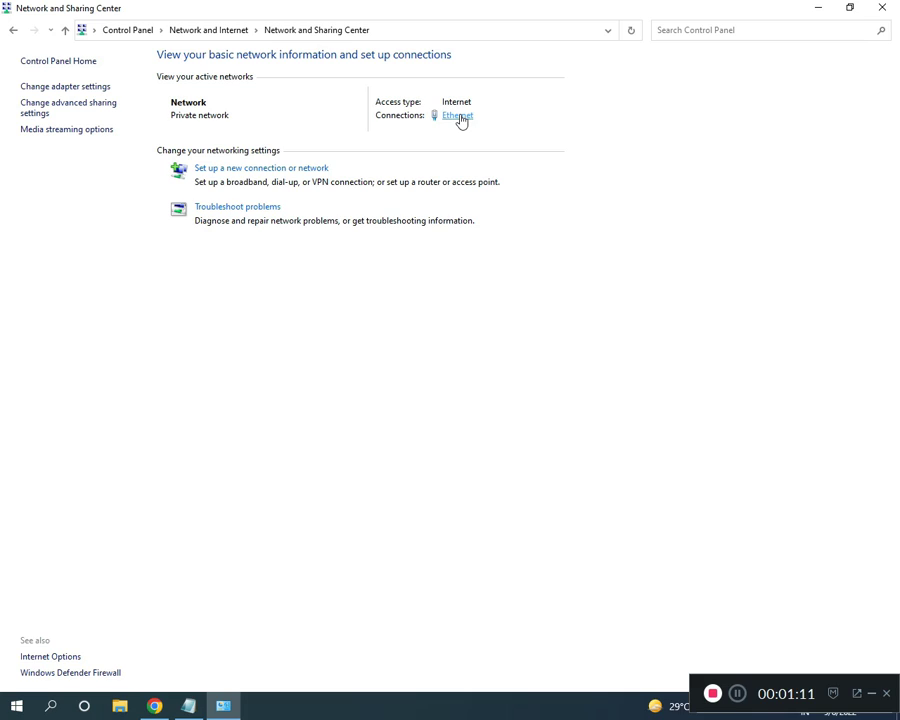
click(70, 87)
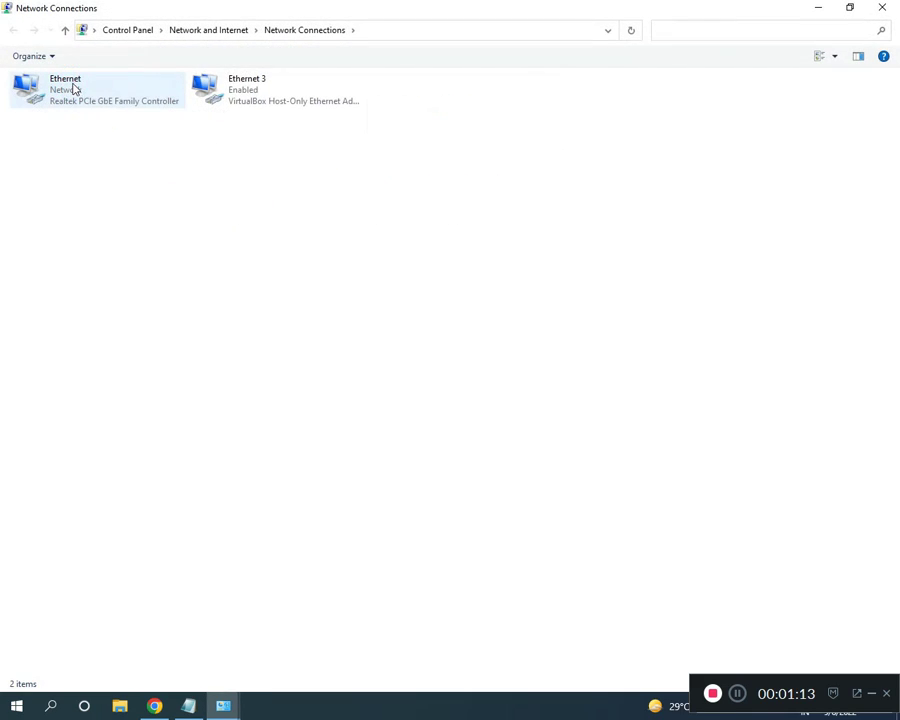
Select the Ethernet and Ethernet 3 adapters and view the Ethernet adapter's actions
click(131, 103)
click(205, 99)
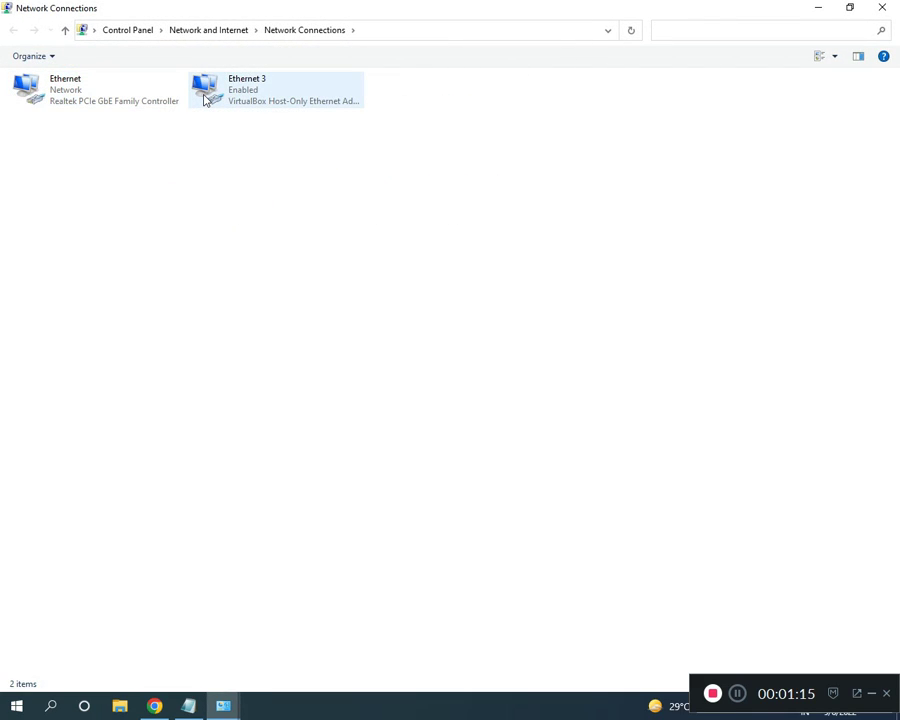
click(98, 93)
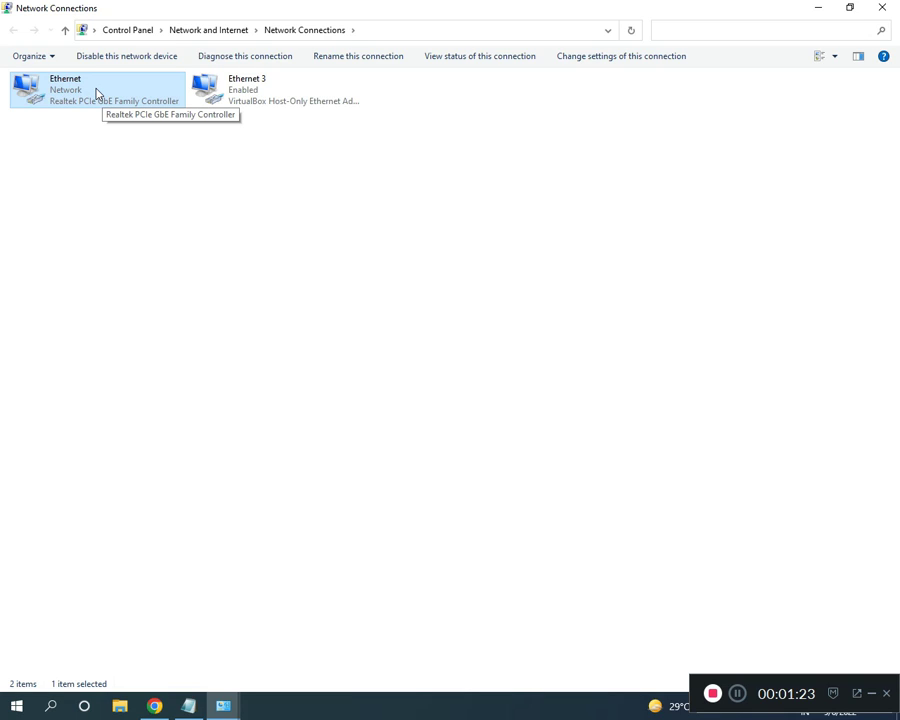
right_click(96, 91)
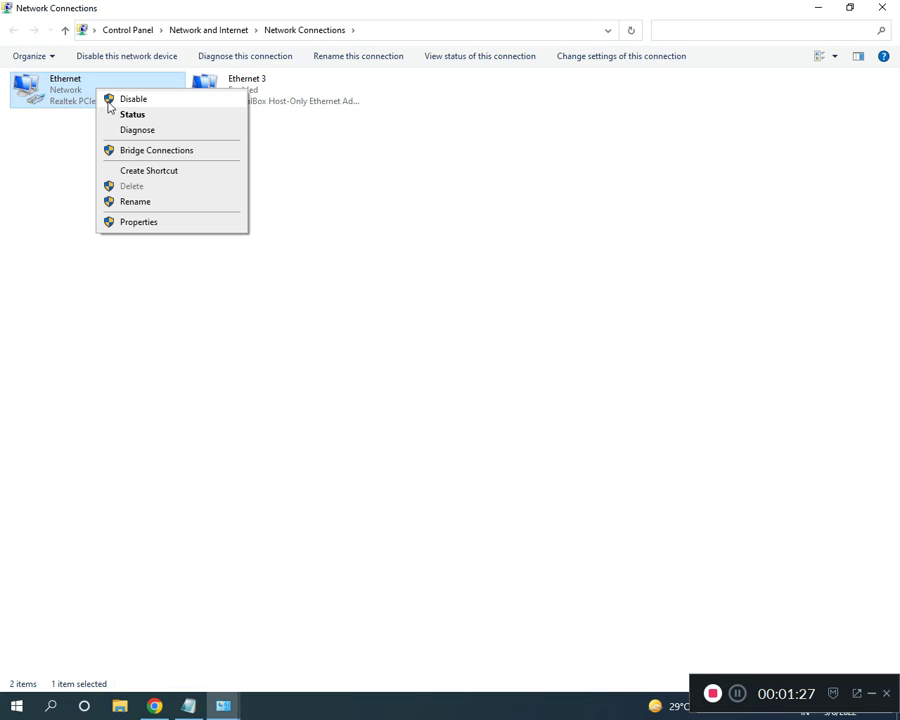
click(327, 210)
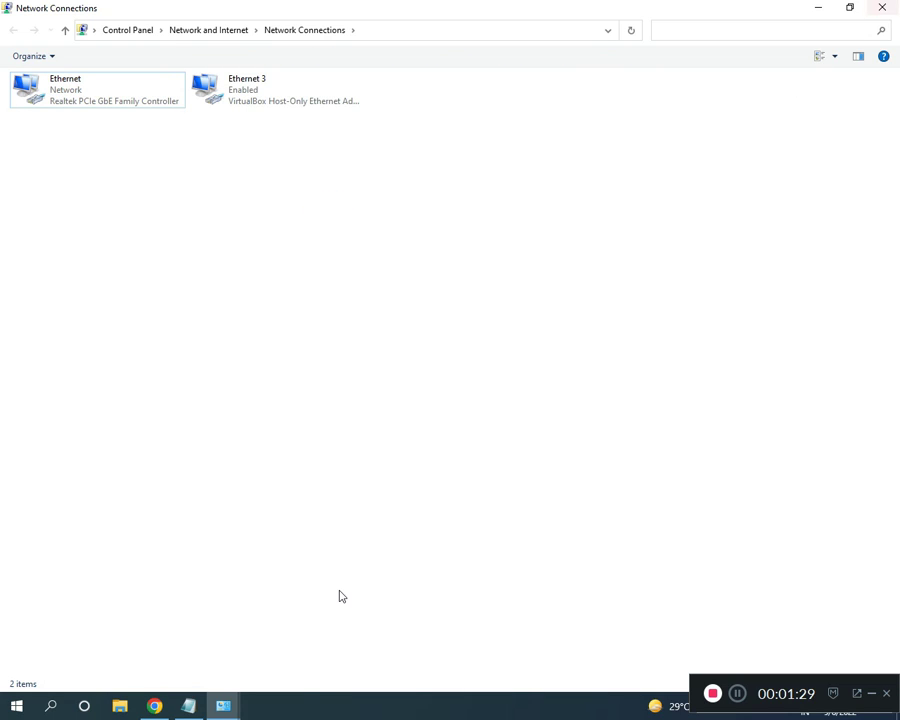
mouse_move(225, 710)
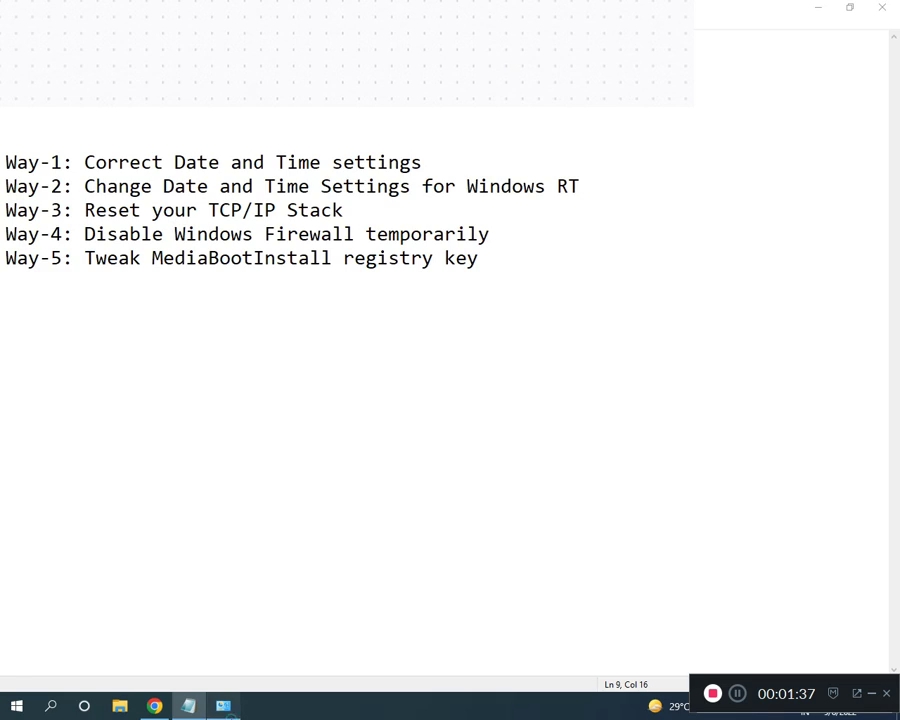
Open Windows Defender Firewall's on/off settings, with private and public networks both set to off
click(223, 706)
click(136, 32)
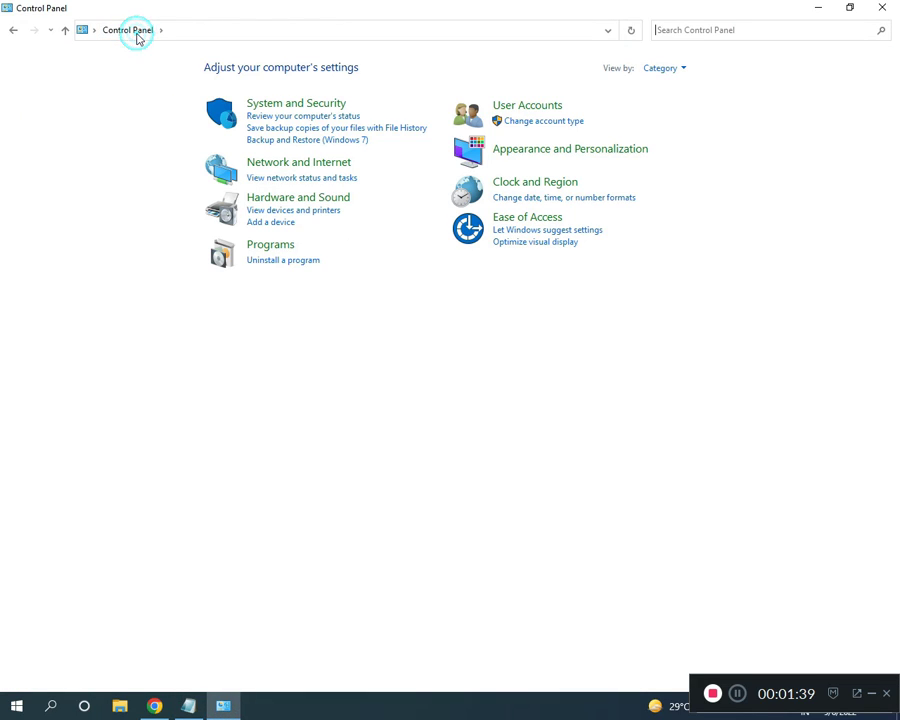
click(284, 110)
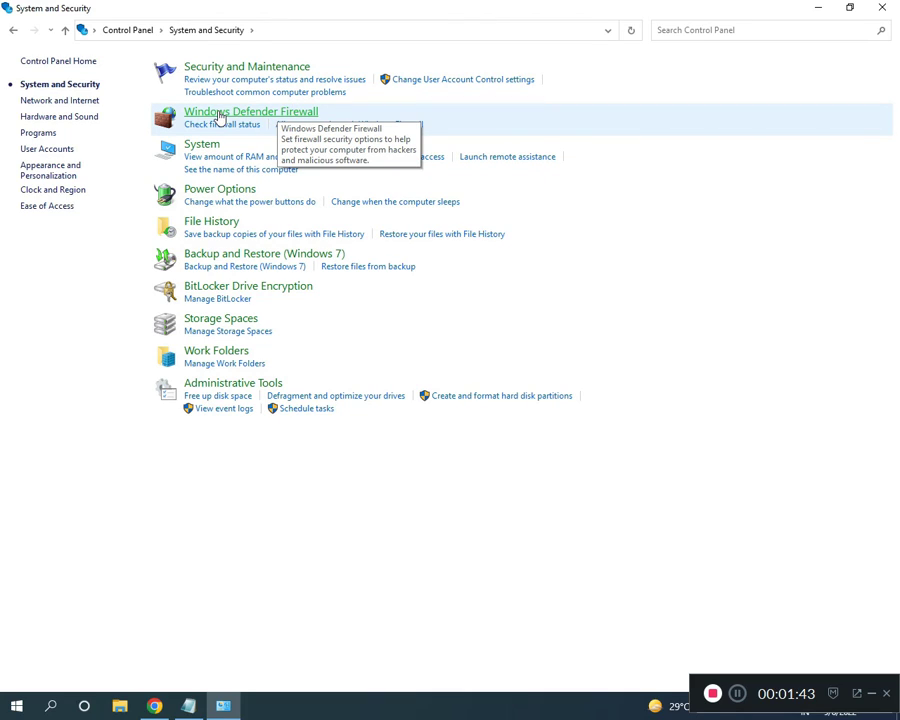
click(245, 113)
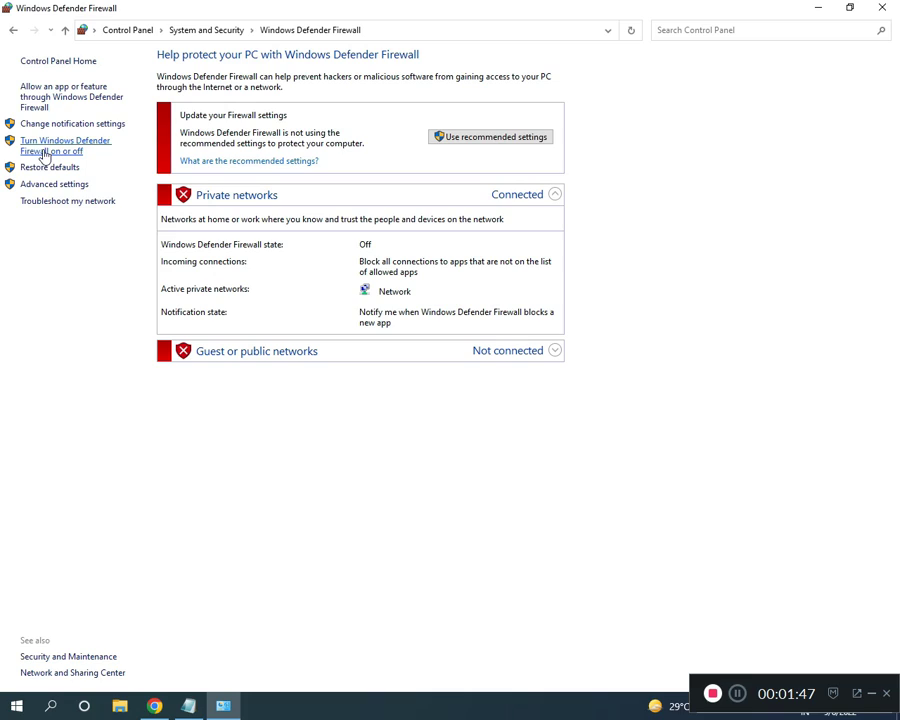
click(72, 148)
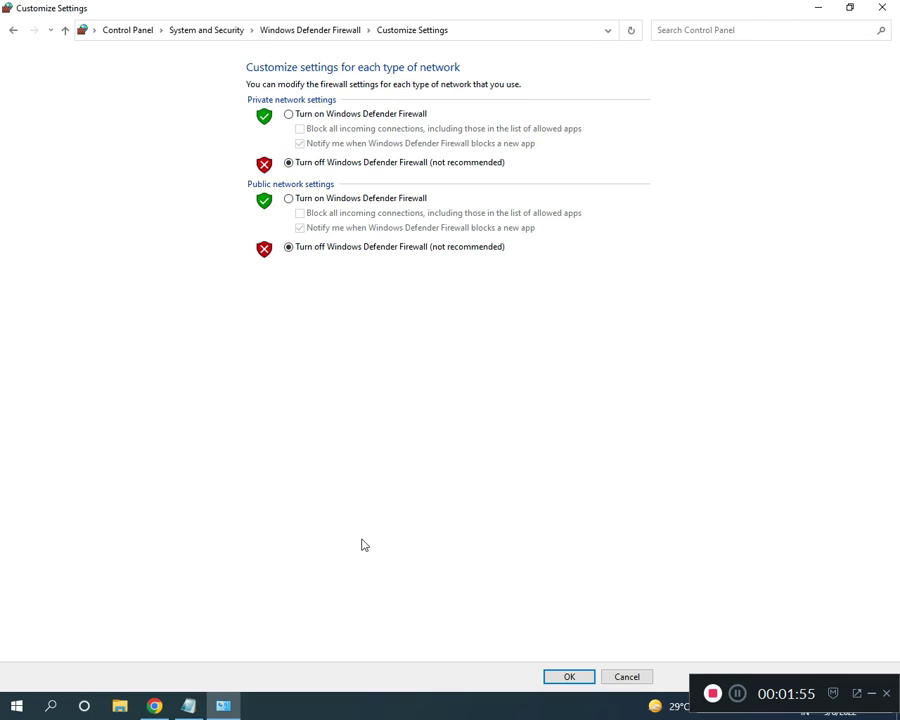
click(191, 705)
click(172, 233)
click(174, 259)
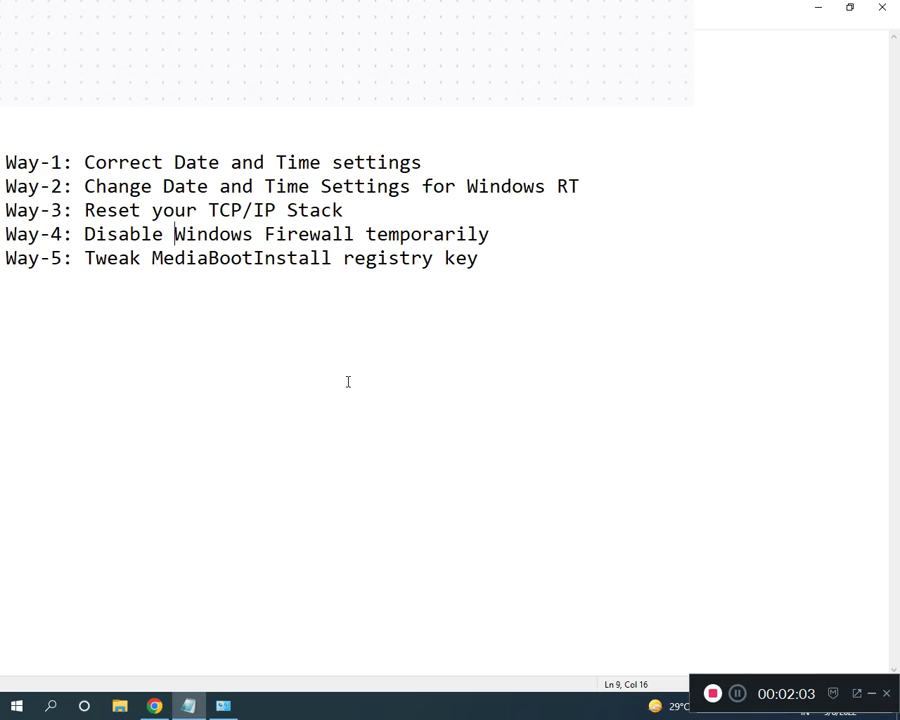
Launch Registry Editor by running regedit from the Run dialog
click(737, 693)
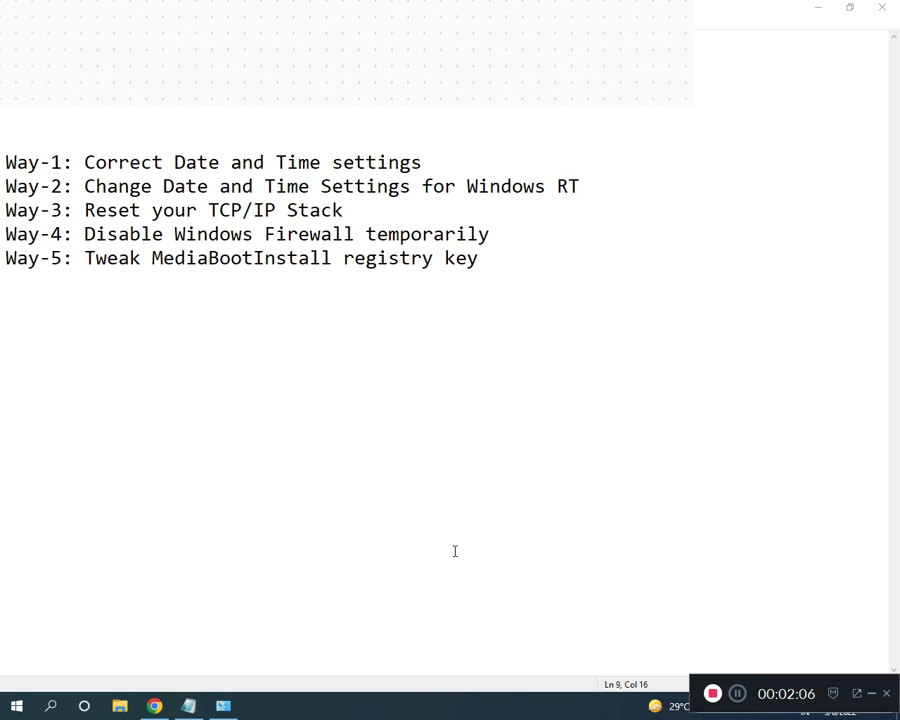
key(super)
text(RUN)
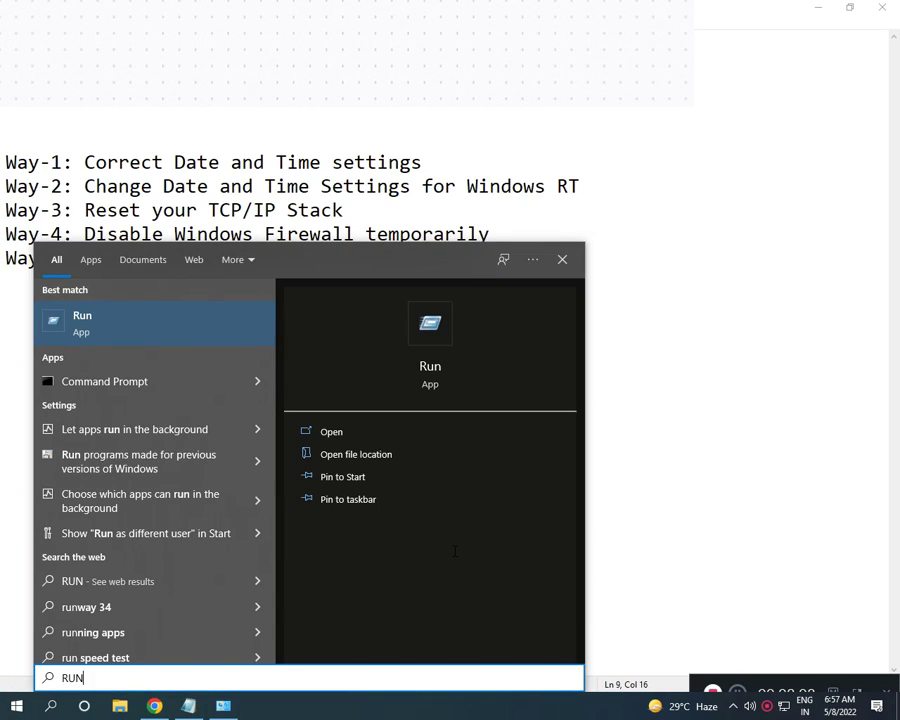
key(Return)
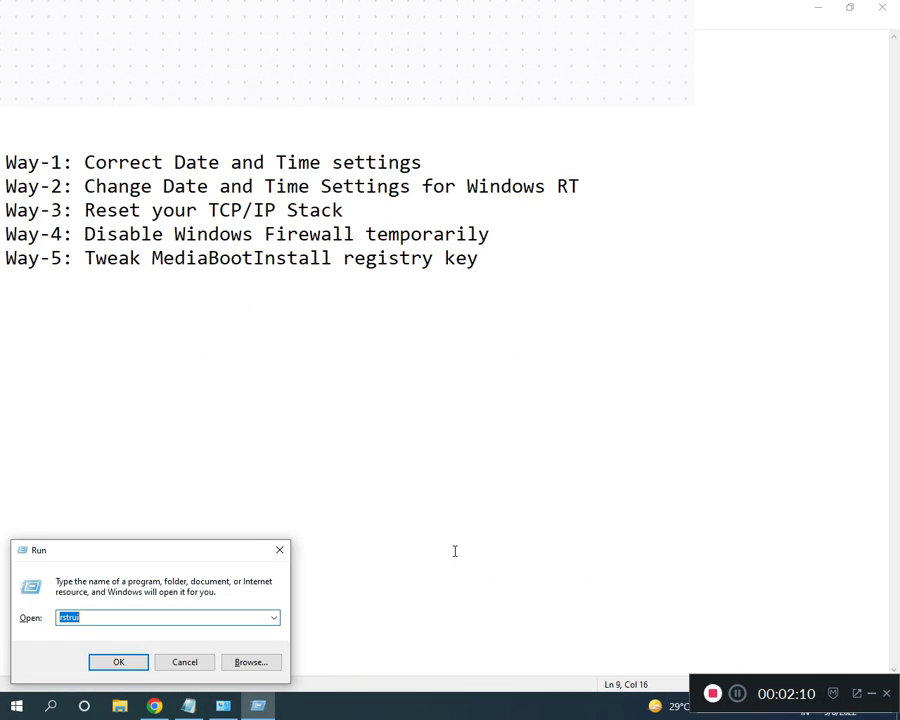
text(regedit)
click(116, 661)
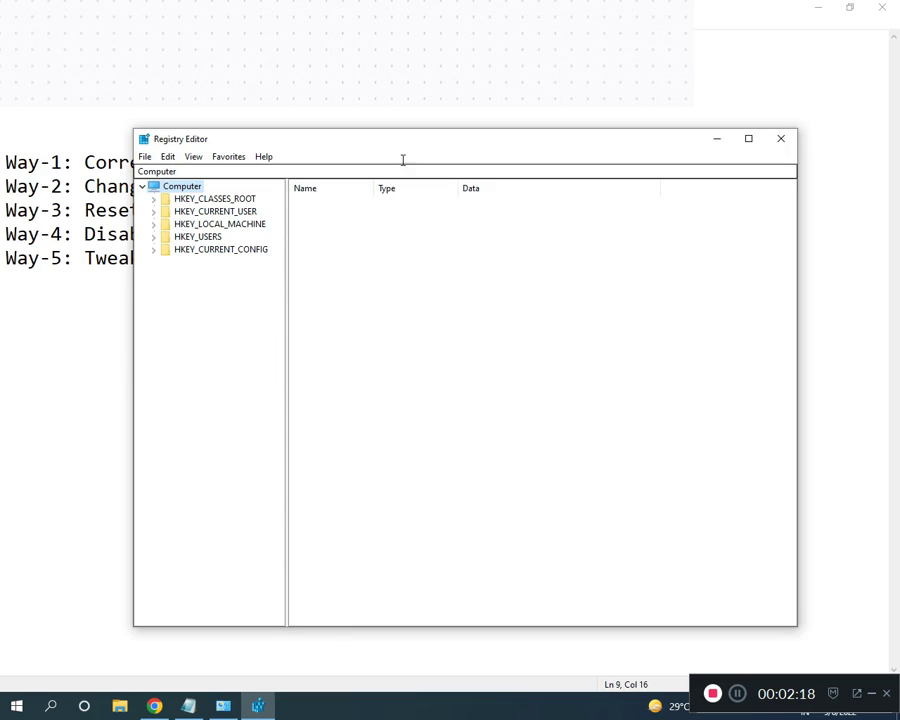
Maximize Registry Editor and expand HKEY_LOCAL_MACHINE > SOFTWARE > Microsoft
click(749, 139)
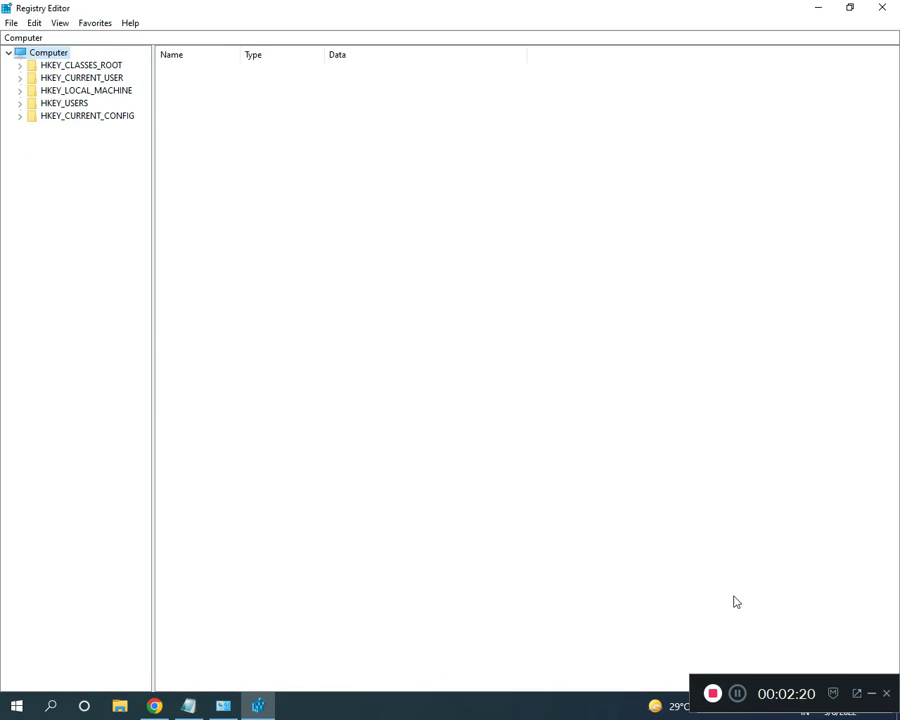
click(737, 693)
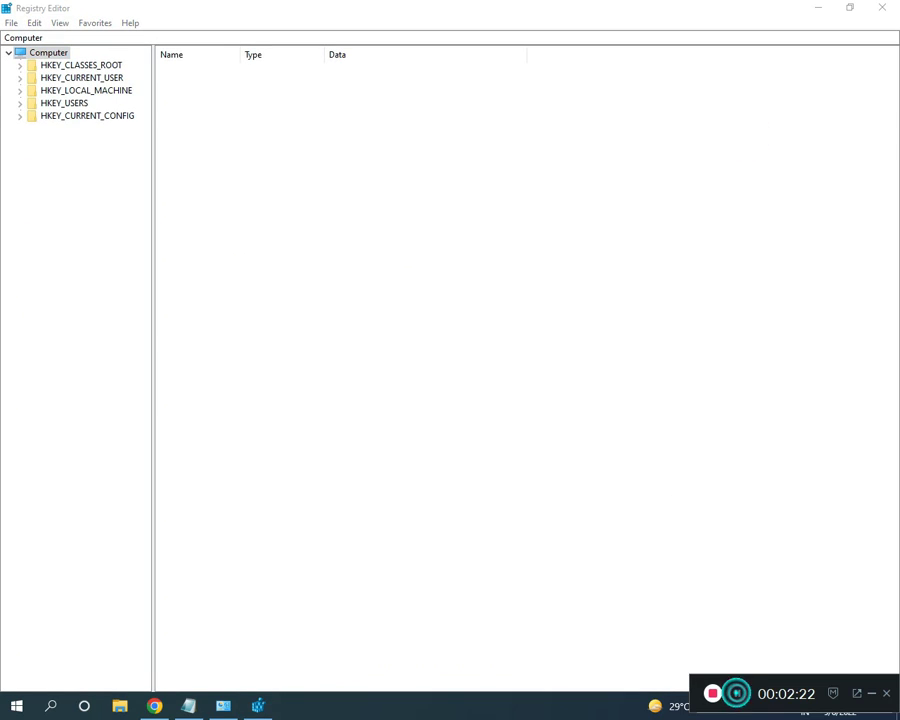
click(18, 91)
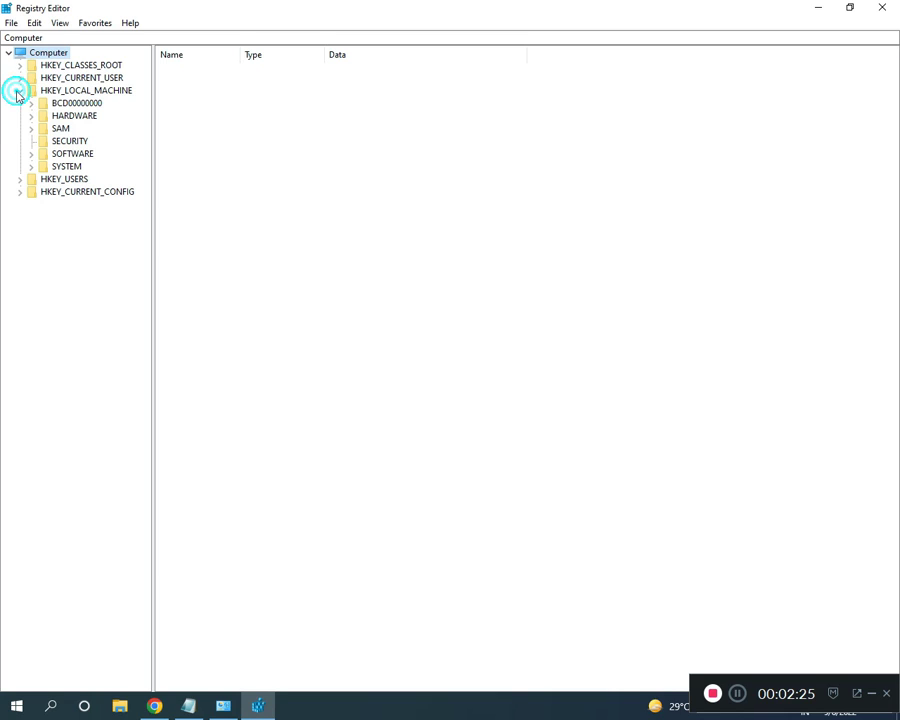
click(31, 154)
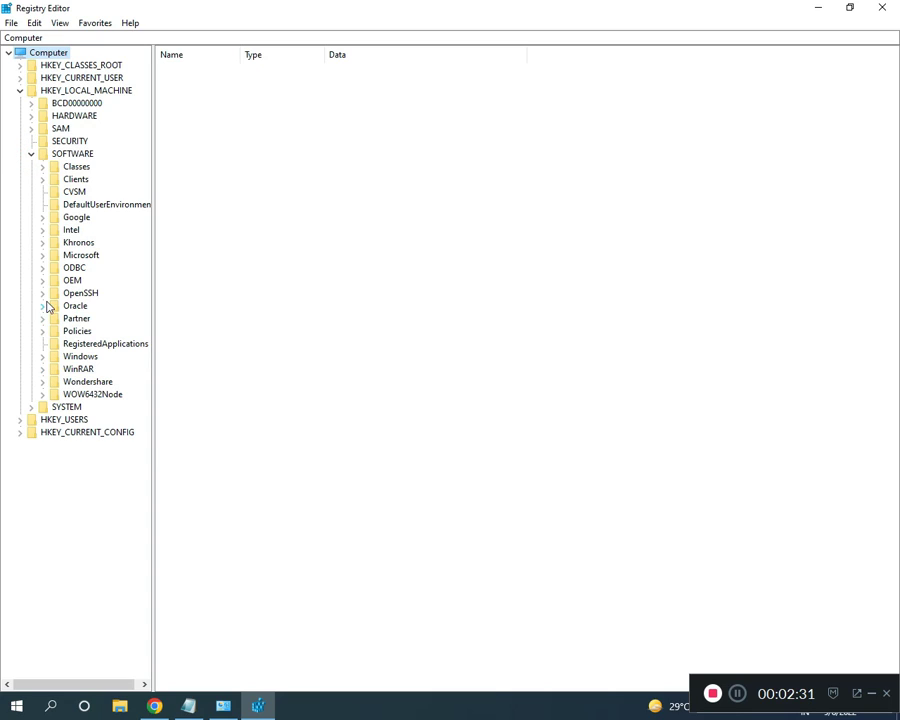
click(42, 256)
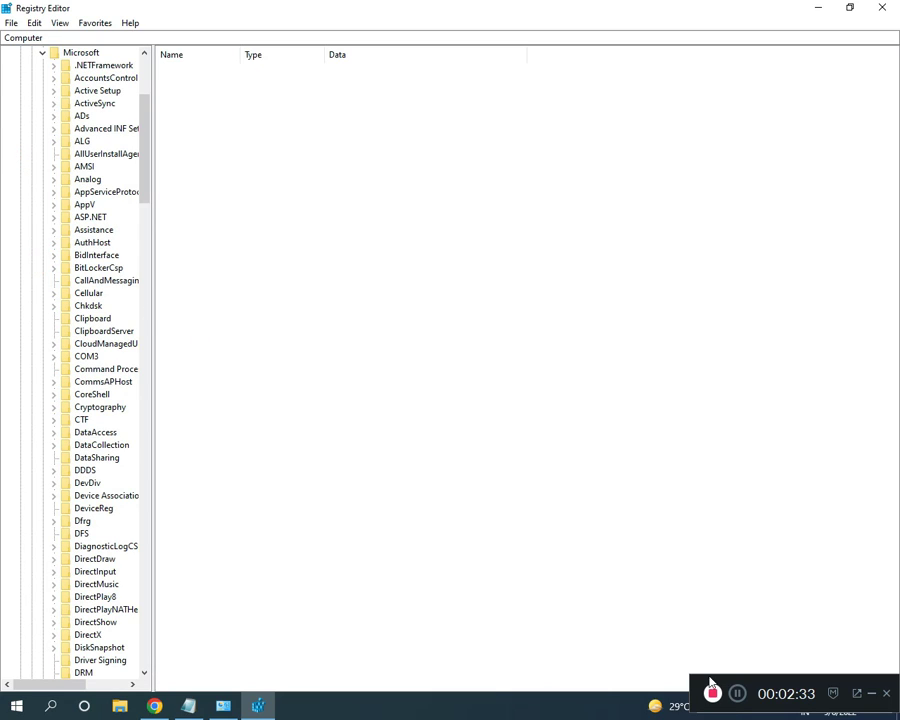
click(737, 694)
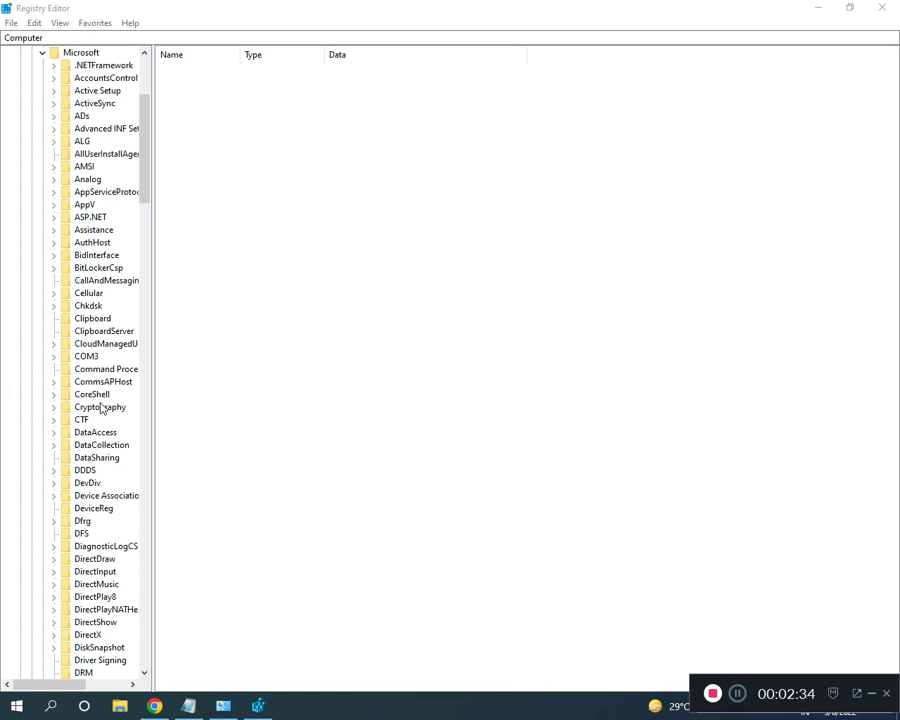
scroll(100, 408, down, 20)
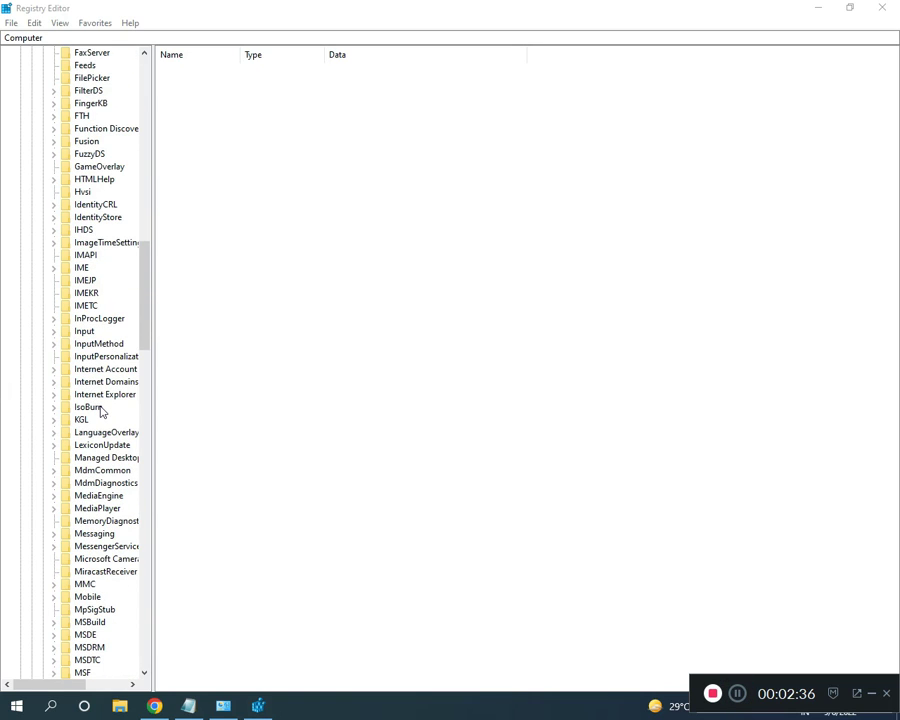
scroll(100, 410, down, 19)
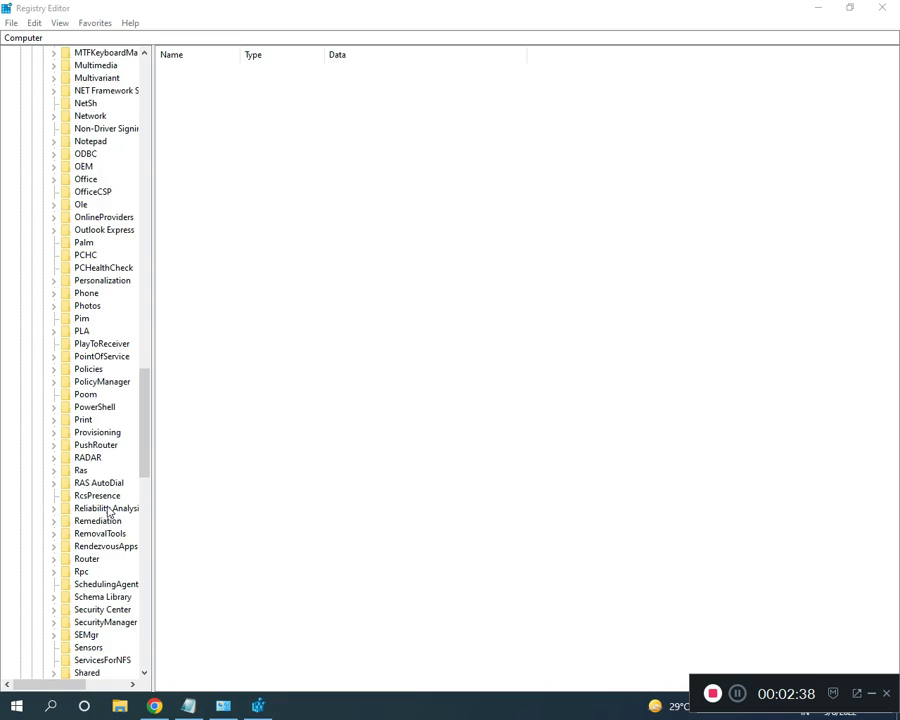
scroll(108, 512, down, 4)
drag(147, 472, 324, 596)
scroll(114, 606, down, 2)
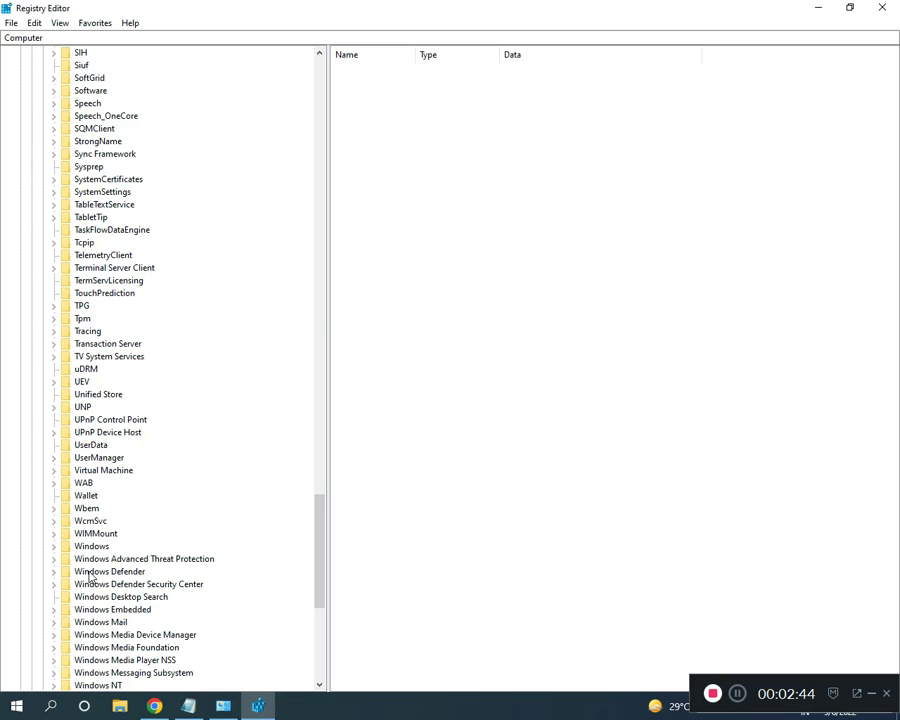
Expand Windows > CurrentVersion > Setup to reveal the OOBE subkey
click(54, 547)
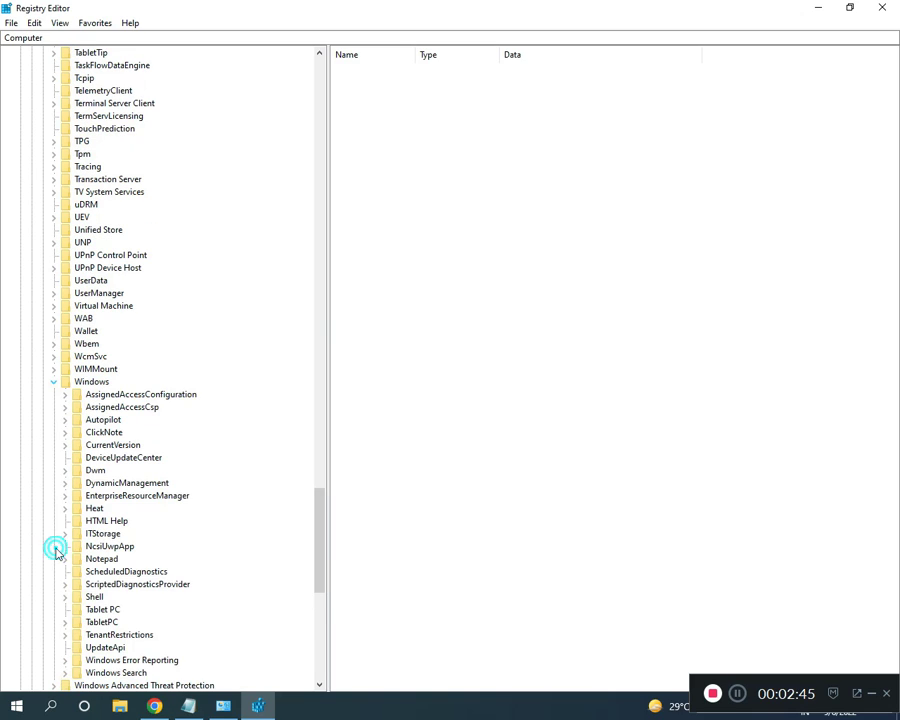
click(64, 446)
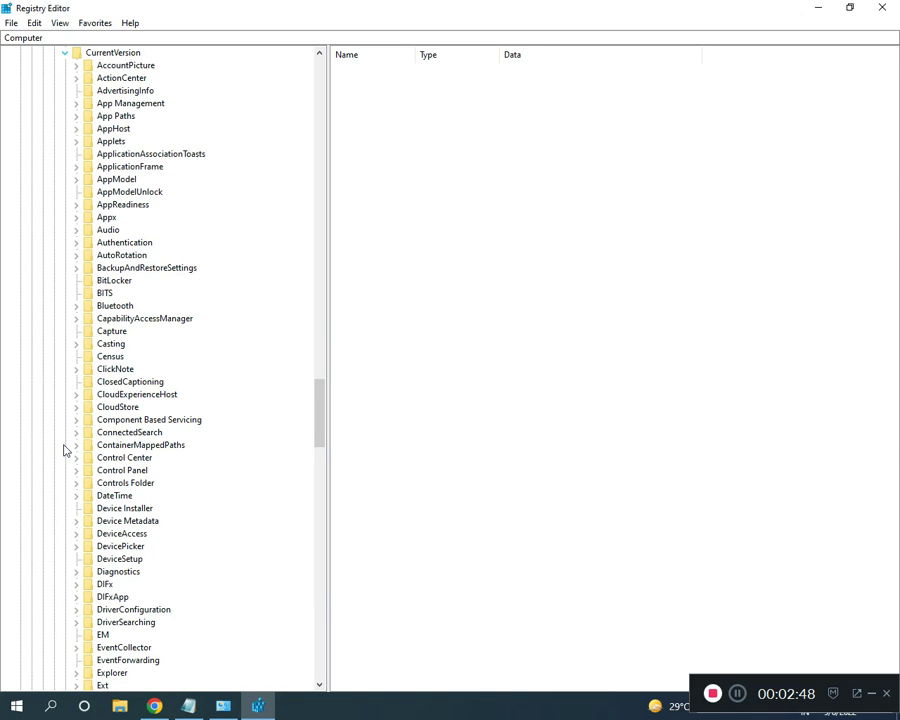
click(727, 677)
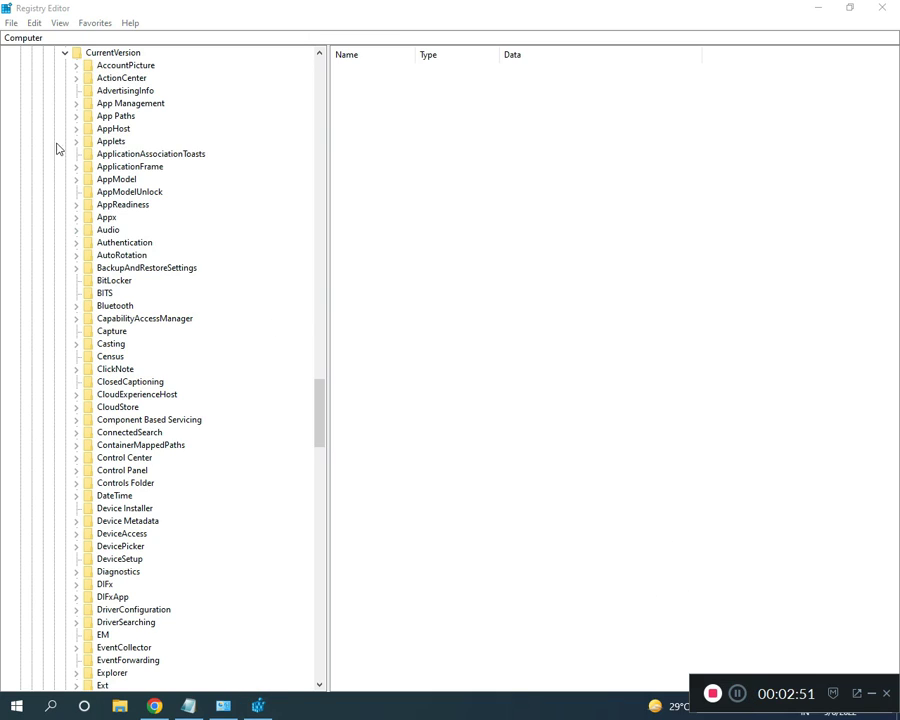
scroll(170, 431, down, 7)
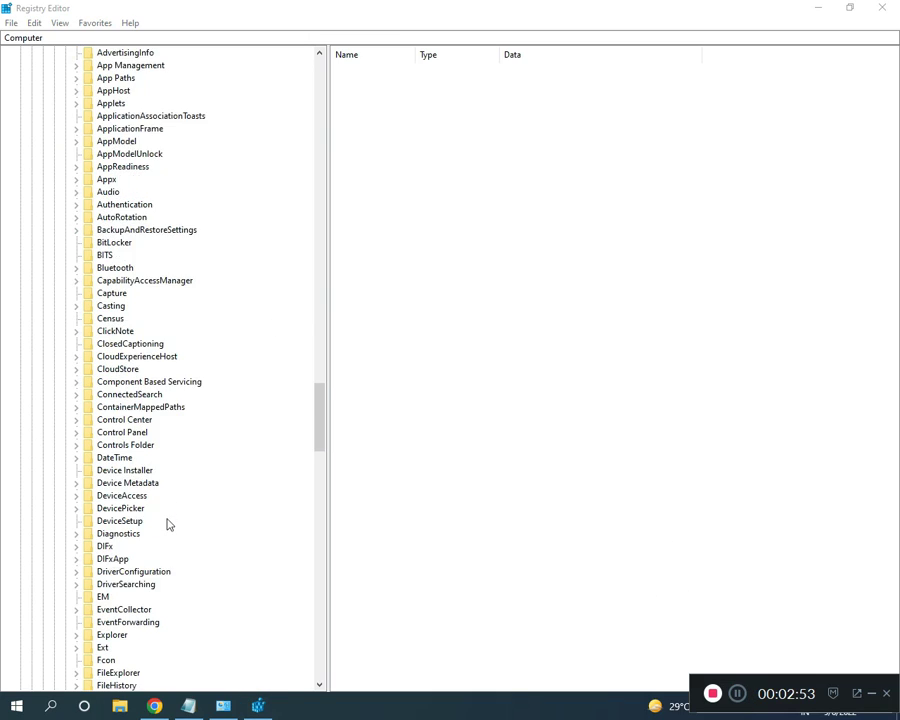
scroll(143, 620, down, 11)
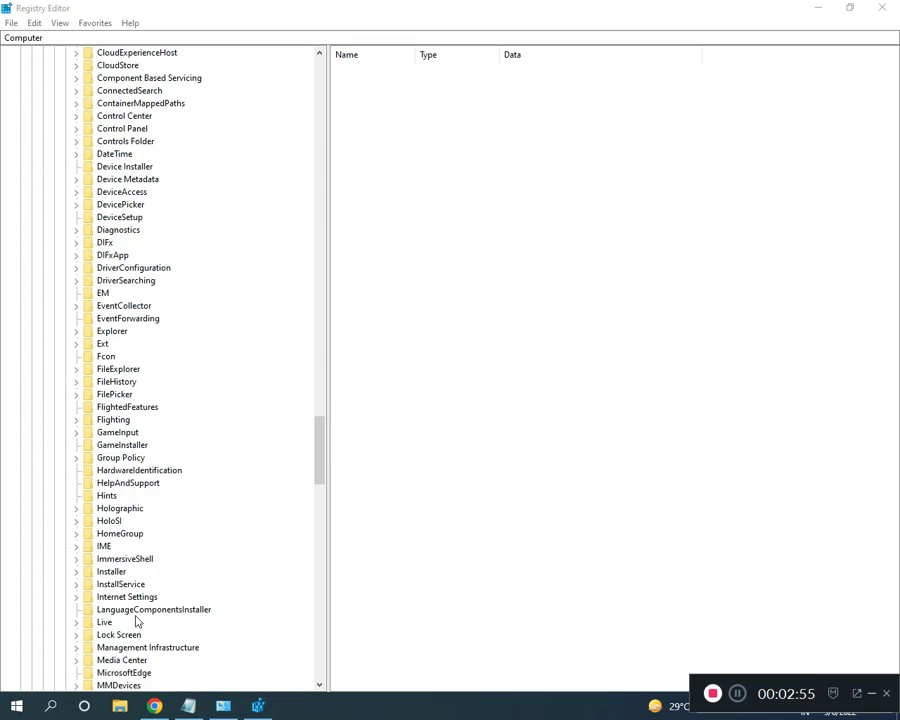
scroll(137, 621, down, 4)
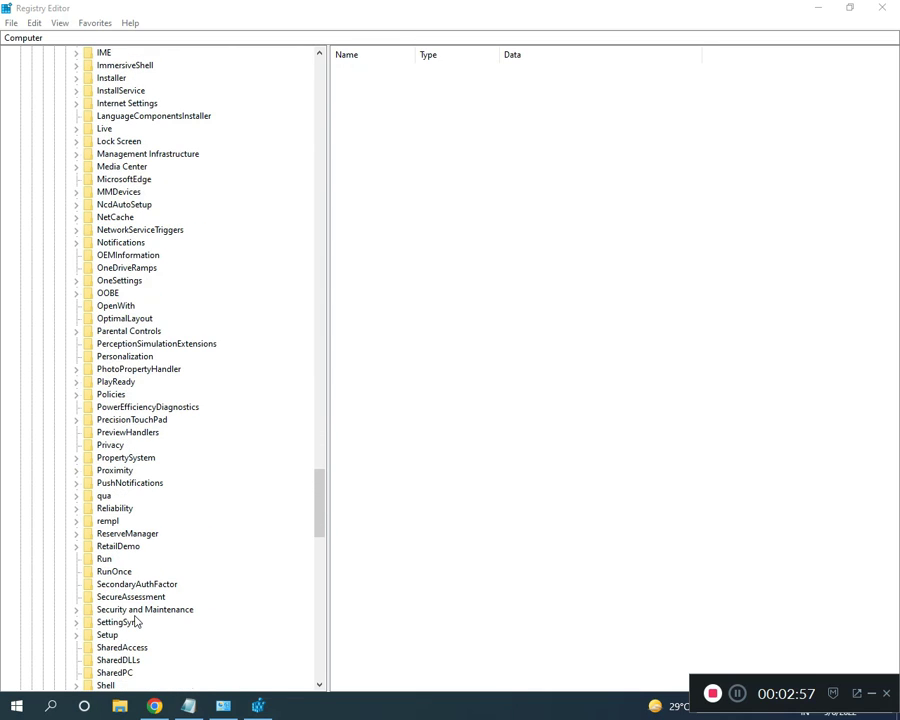
click(76, 635)
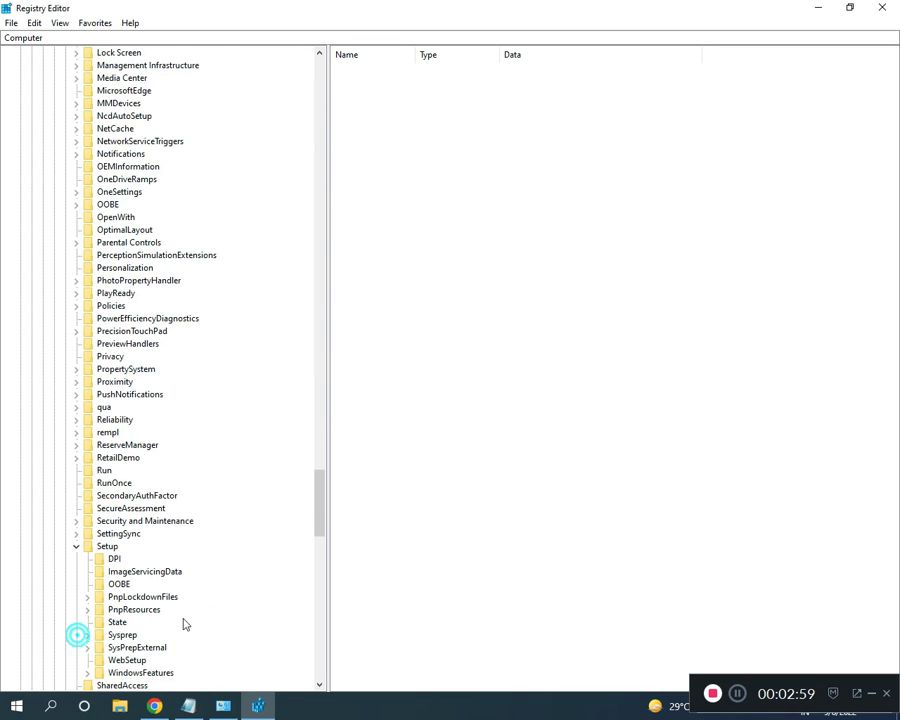
Open the OOBE key and confirm mediabootinstall's value data stays at 0
click(119, 585)
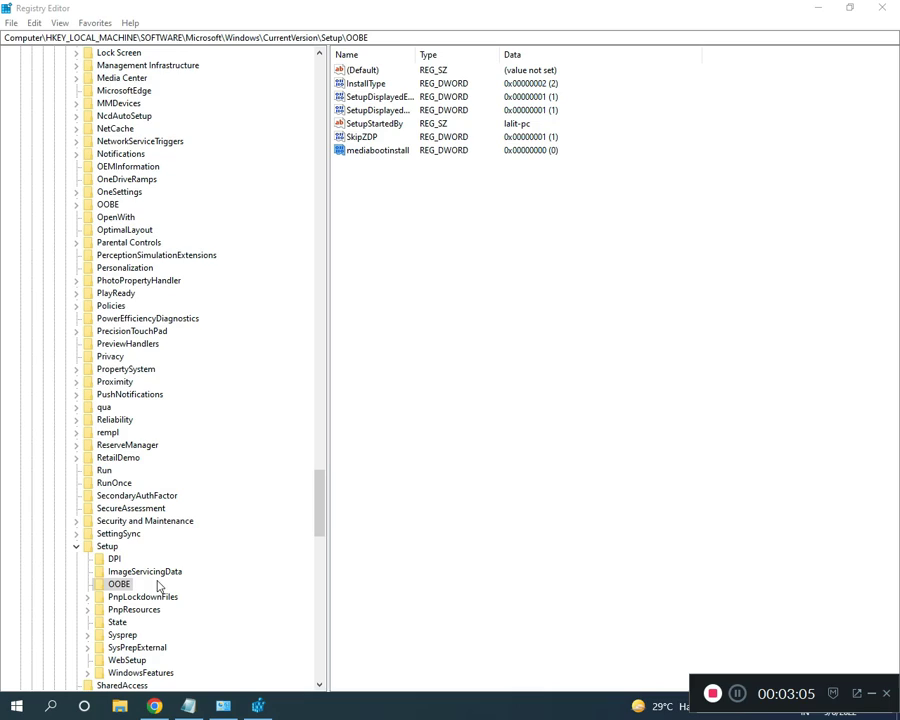
double_click(366, 152)
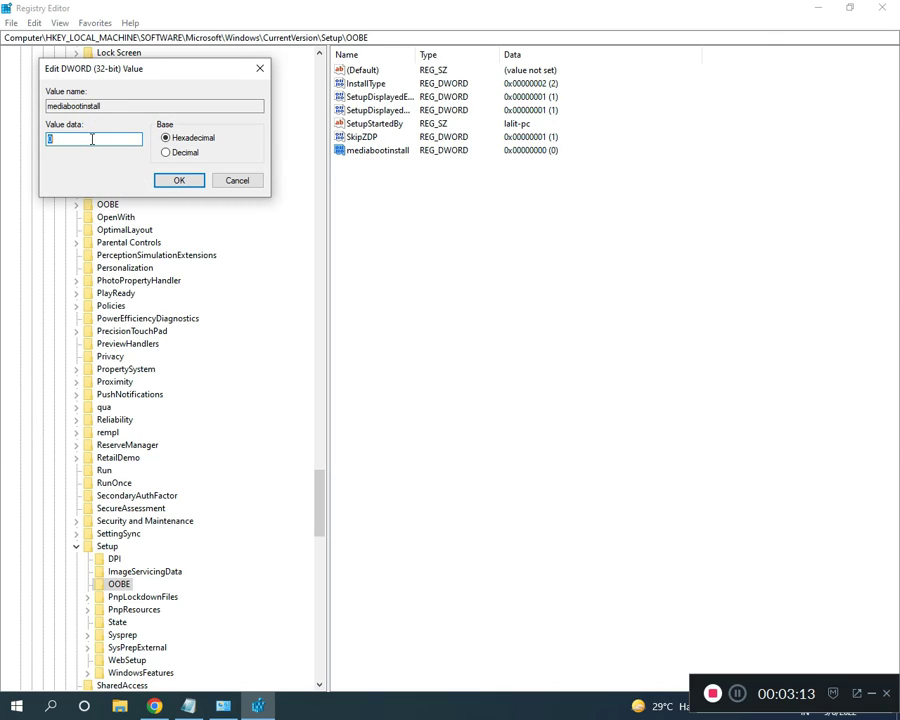
click(178, 180)
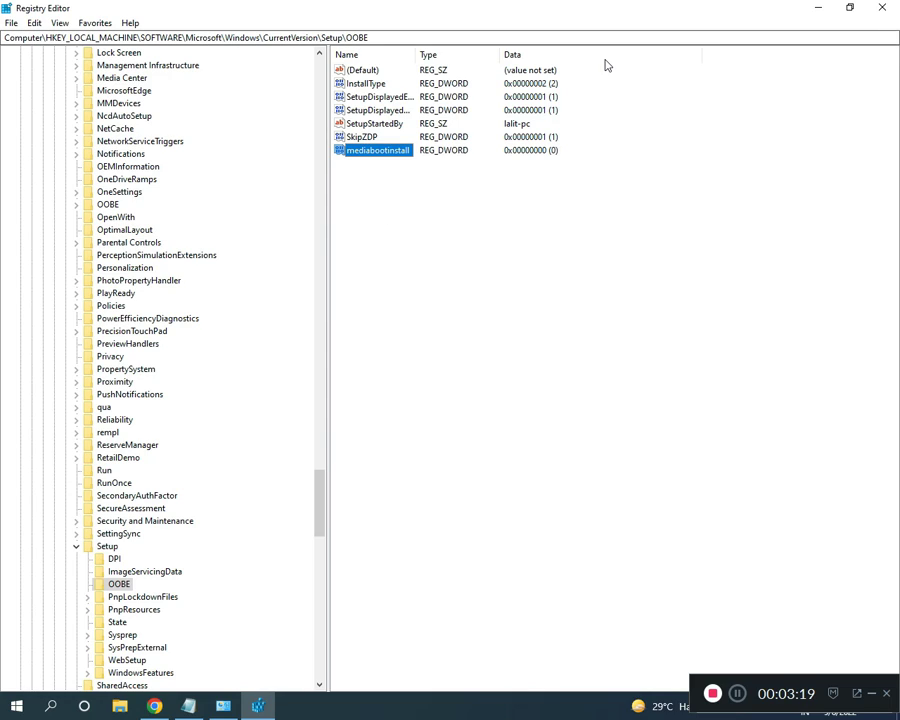
click(750, 695)
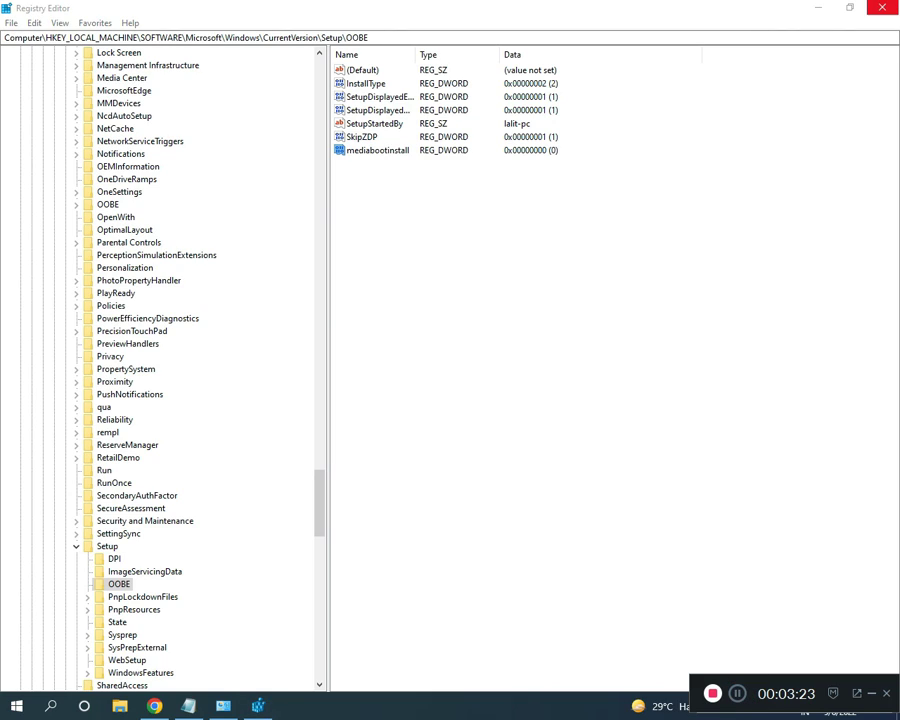
Close Registry Editor and launch Command Prompt as administrator from a cmd search
click(882, 7)
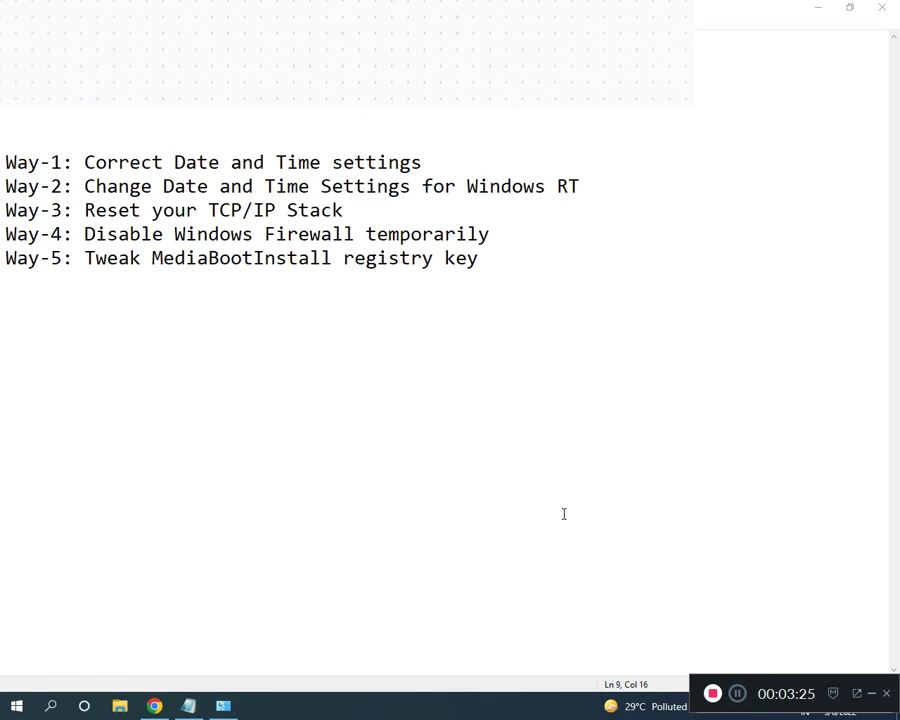
key(super)
text(cmd)
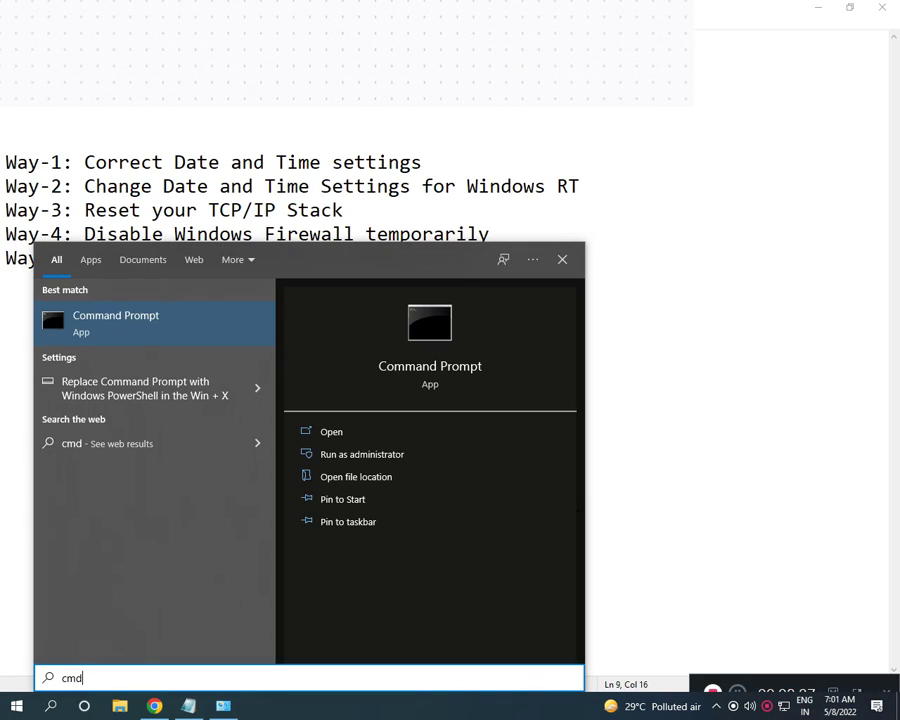
right_click(212, 326)
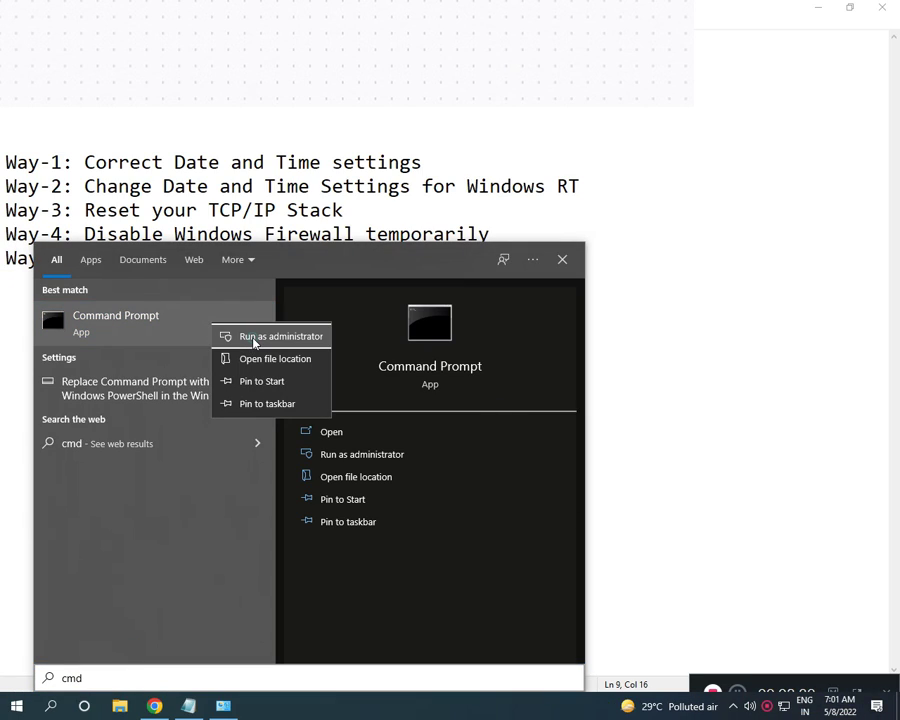
click(253, 338)
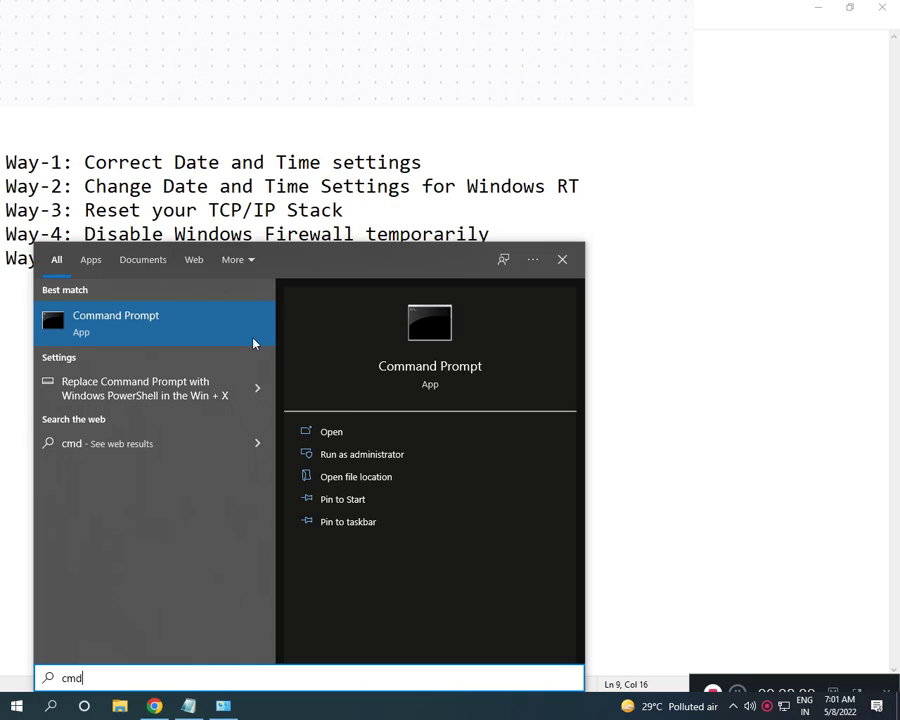
click(374, 431)
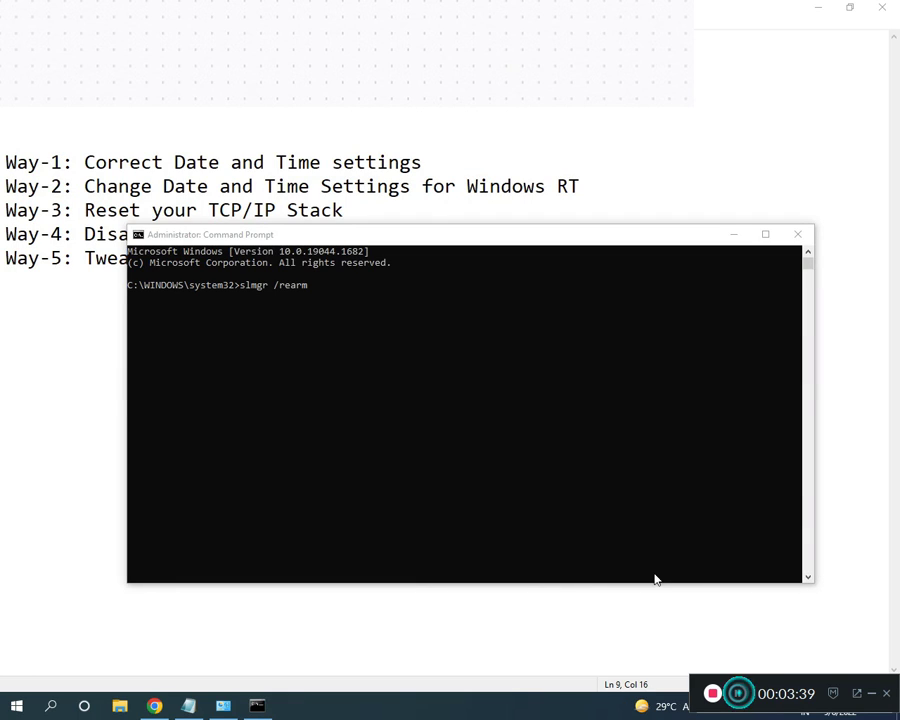
Correct the typed command to slmgr /rearm and run it in the admin console
click(319, 294)
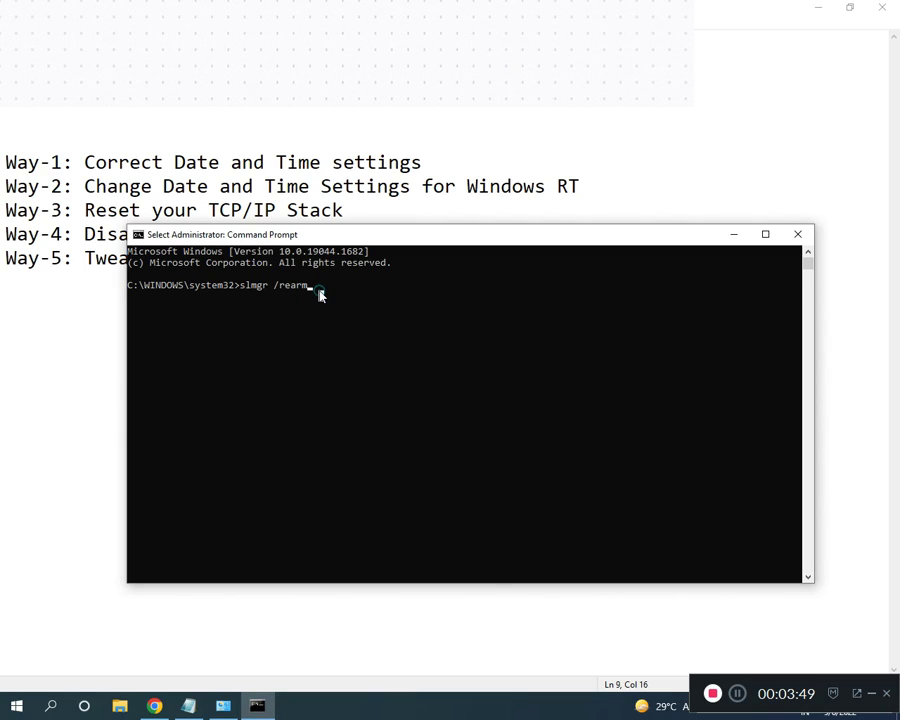
right_click(320, 295)
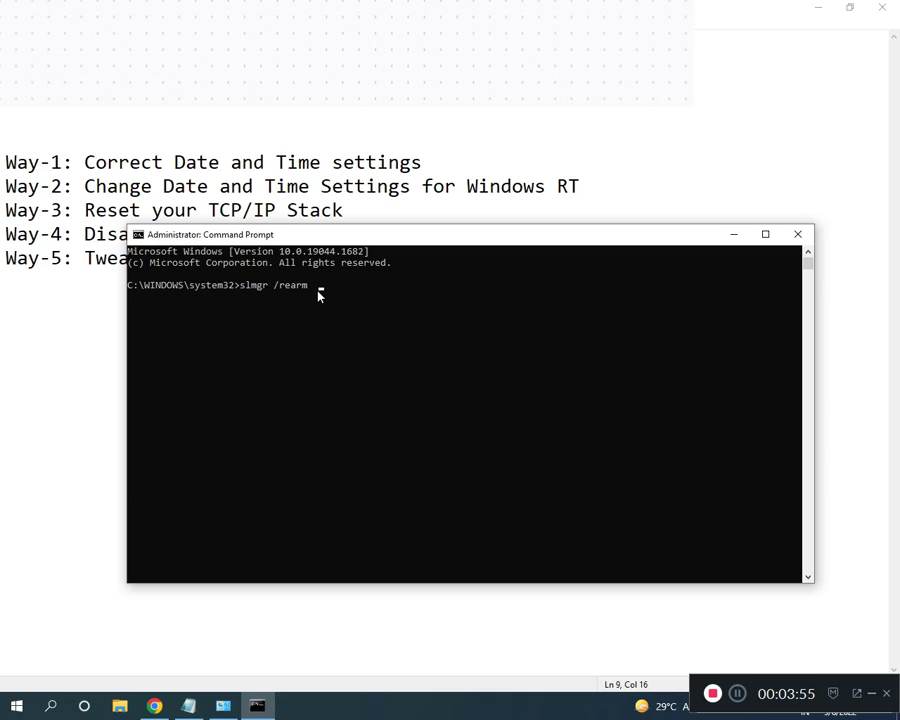
key(BackSpace)
key(BackSpace)
text(m)
key(Return)
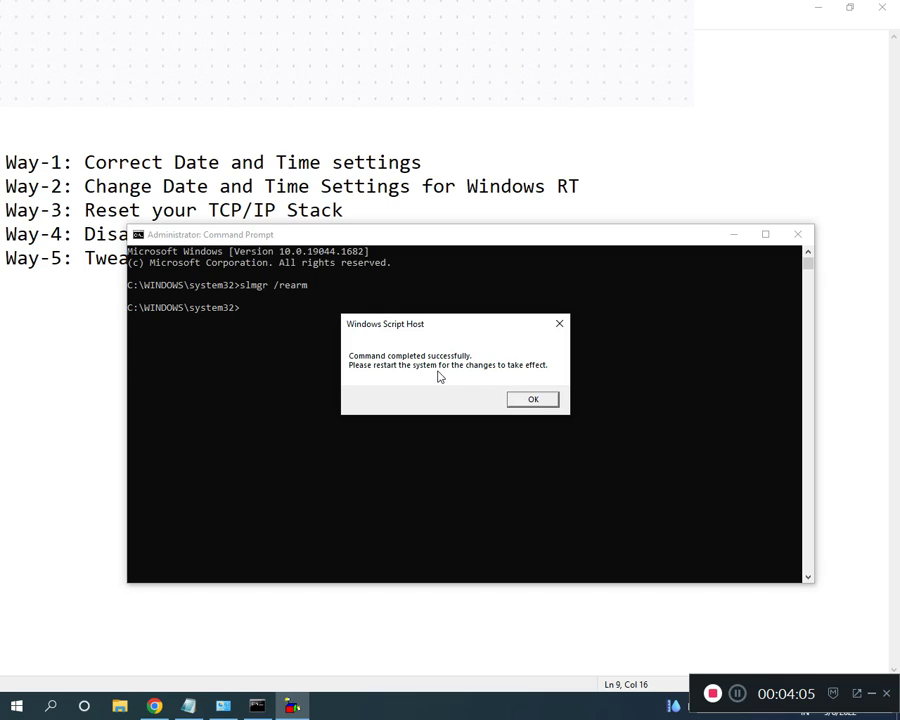
Dismiss the restart-required message and minimize Command Prompt to show Notepad
click(533, 400)
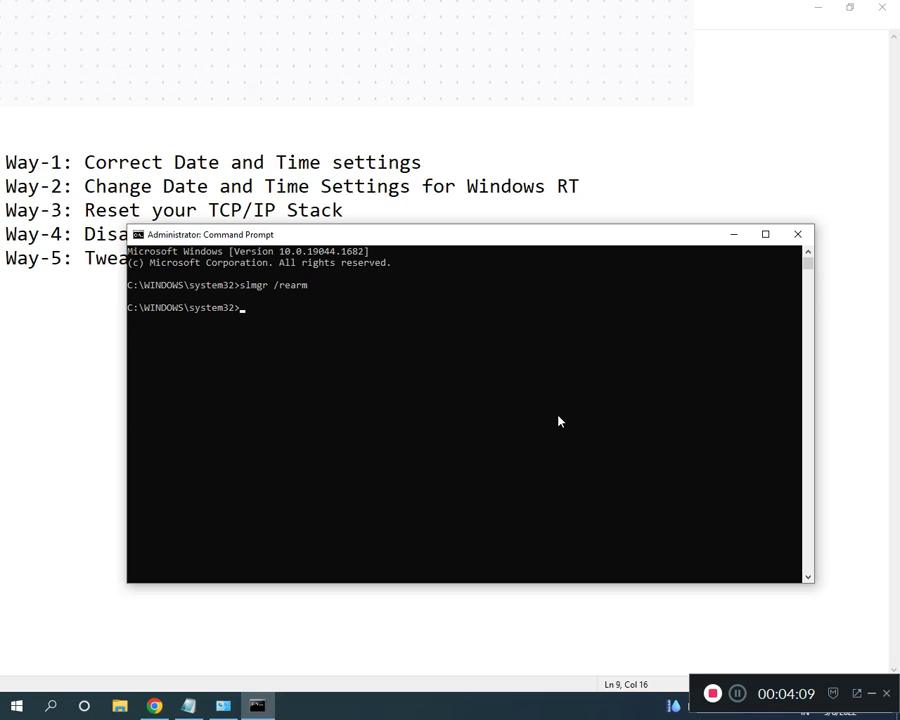
click(734, 234)
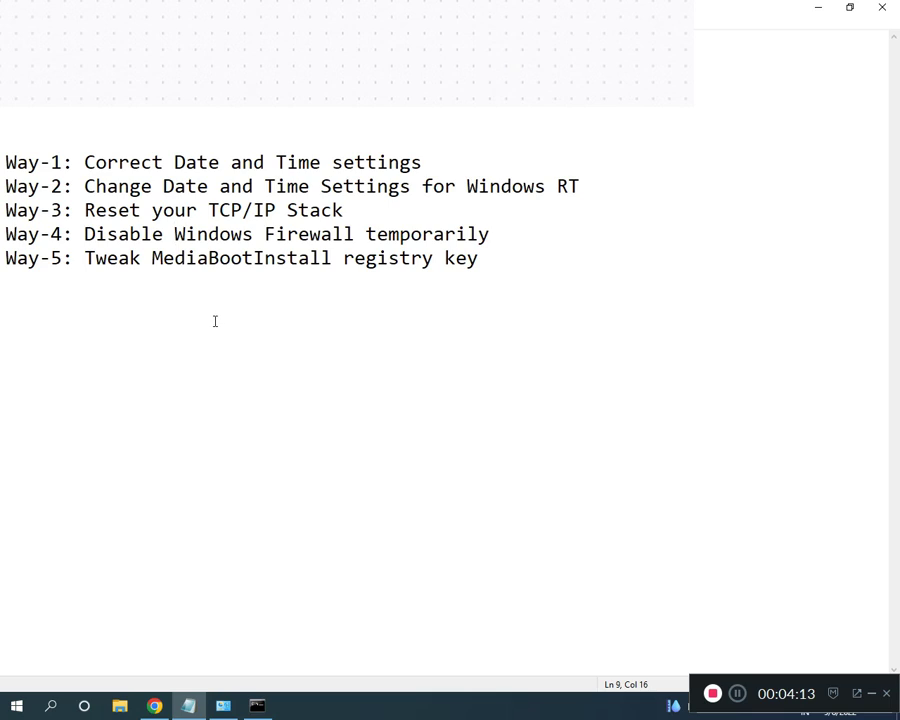